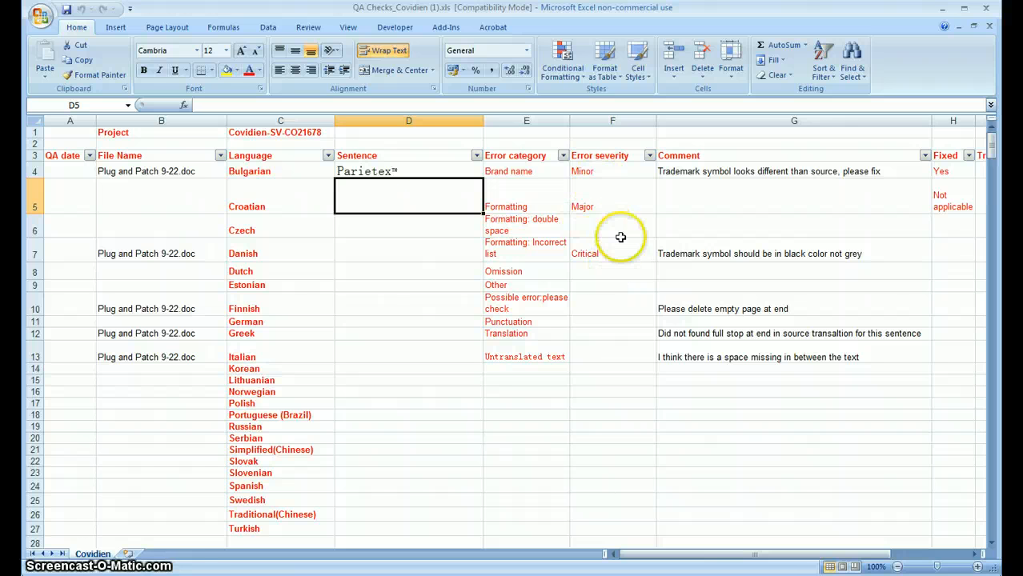
# Step: Add a new worksheet to the workbook and rename it Lists
pyautogui.click(128, 554)
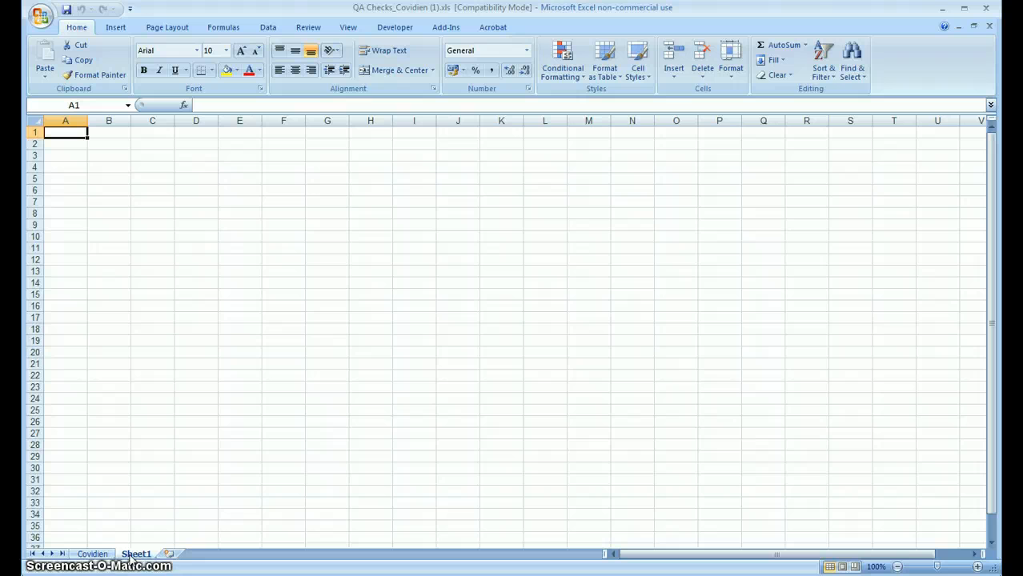
pyautogui.click(132, 554)
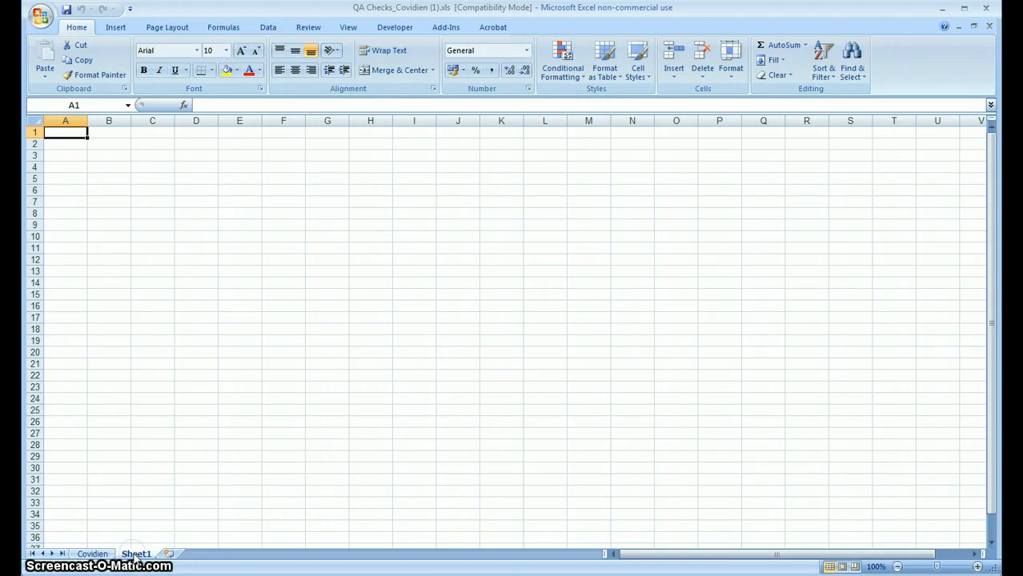
pyautogui.doubleClick(136, 554)
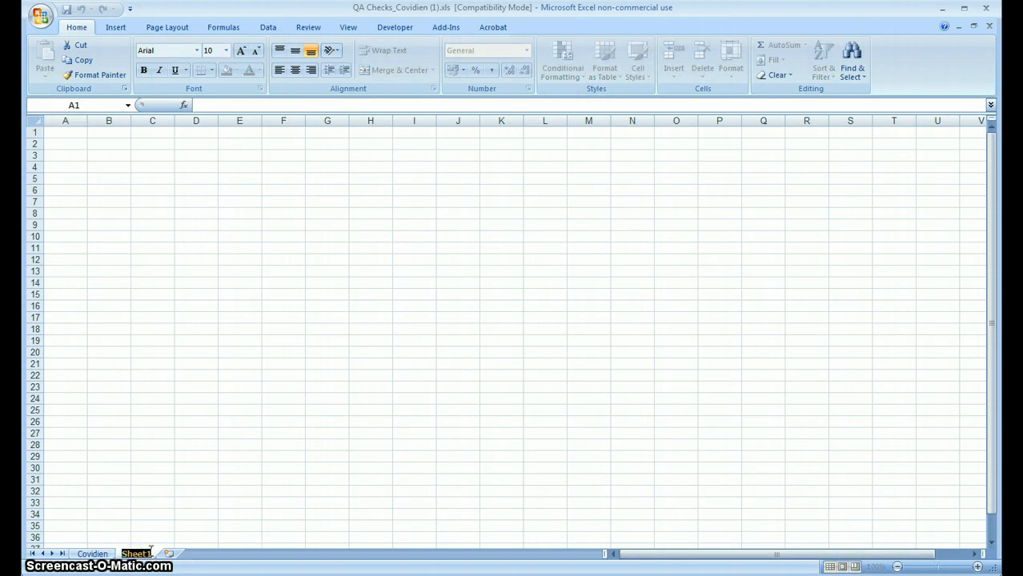
pyautogui.write('Lists')
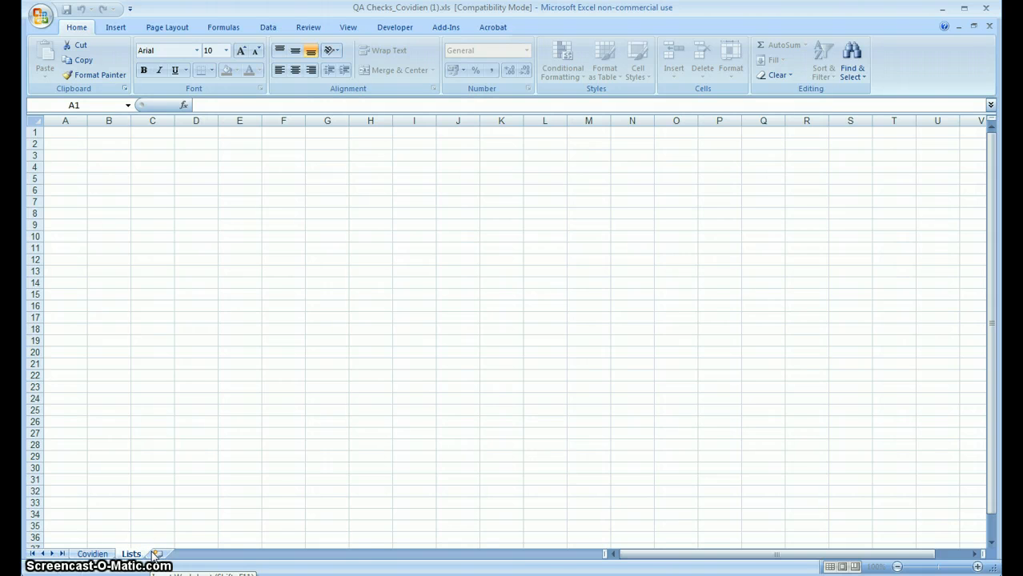
# Step: Copy the error severity entries in F4:F7 of the Covidien sheet and paste them into the Lists sheet starting at A2
pyautogui.click(93, 555)
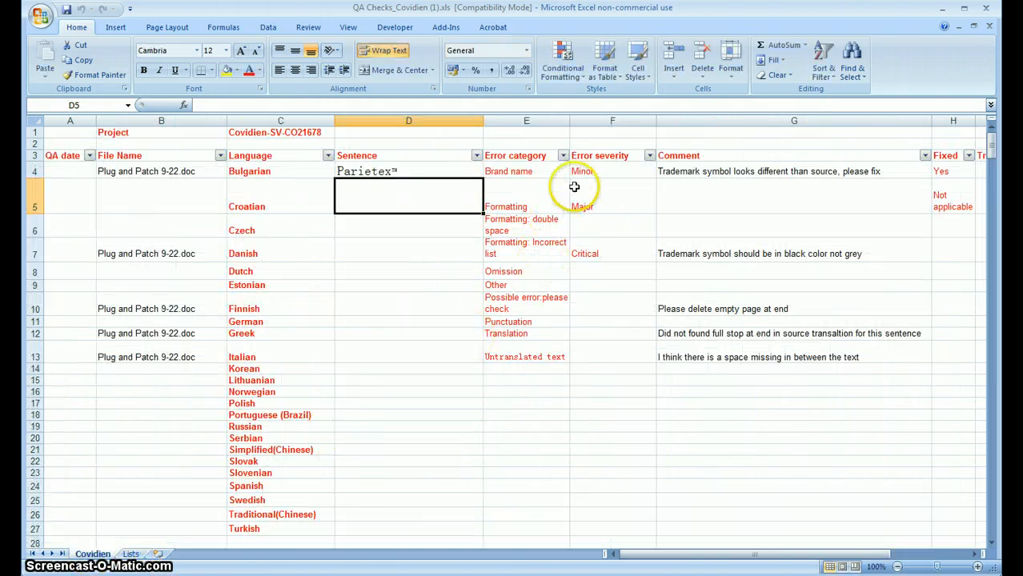
pyautogui.moveTo(580, 168); pyautogui.dragTo(593, 247)
pyautogui.rightClick(593, 252)
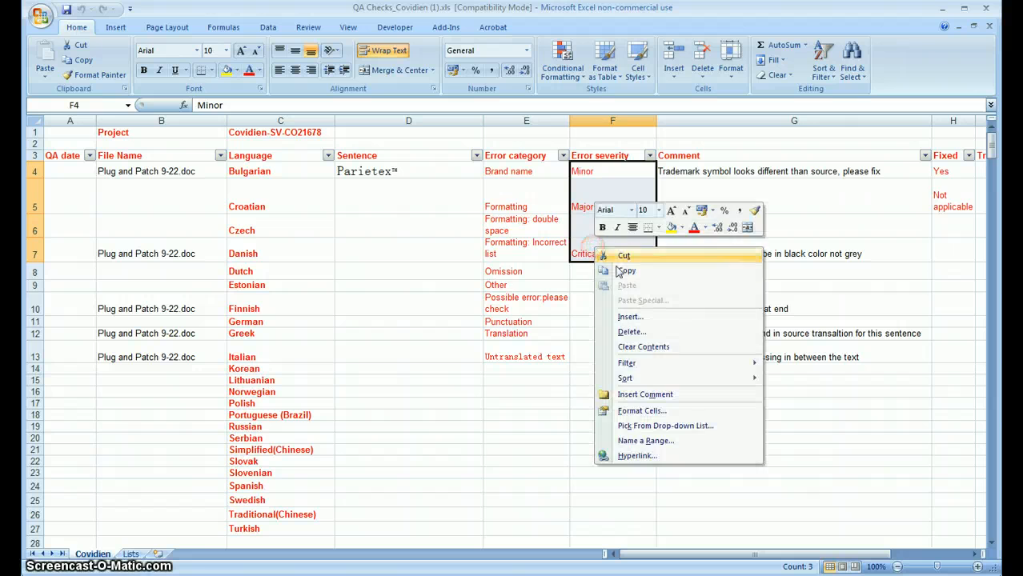
pyautogui.click(615, 267)
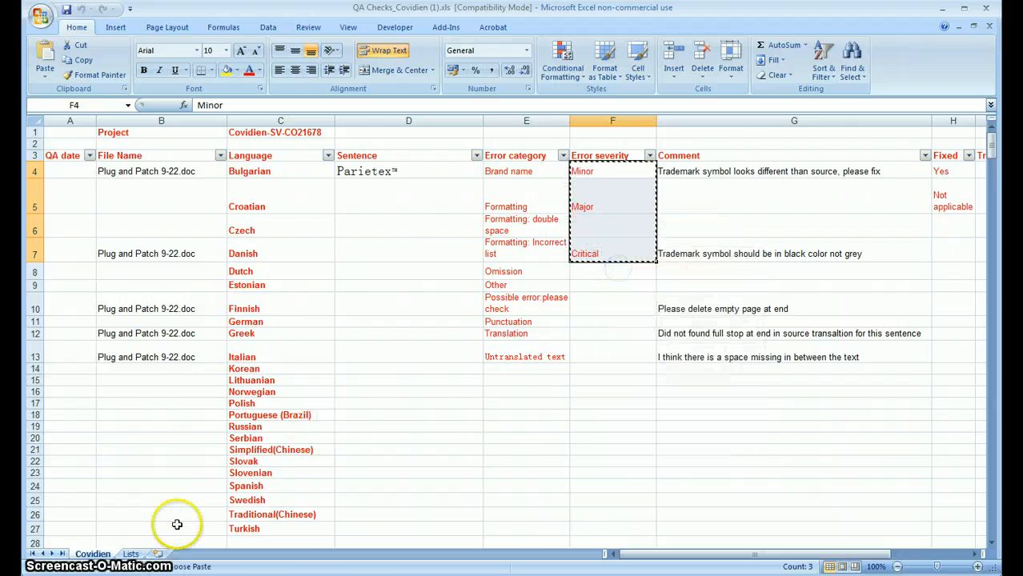
pyautogui.click(130, 554)
pyautogui.click(73, 144)
pyautogui.rightClick(72, 144)
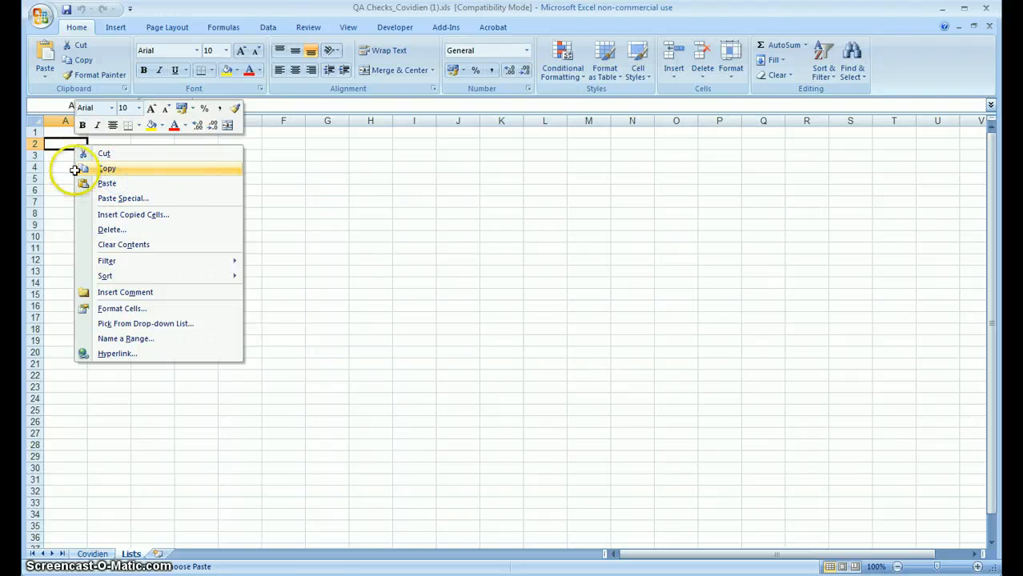
# Step: Delete the blank row 4 between Major and Critical on the Lists sheet
pyautogui.rightClick(33, 166)
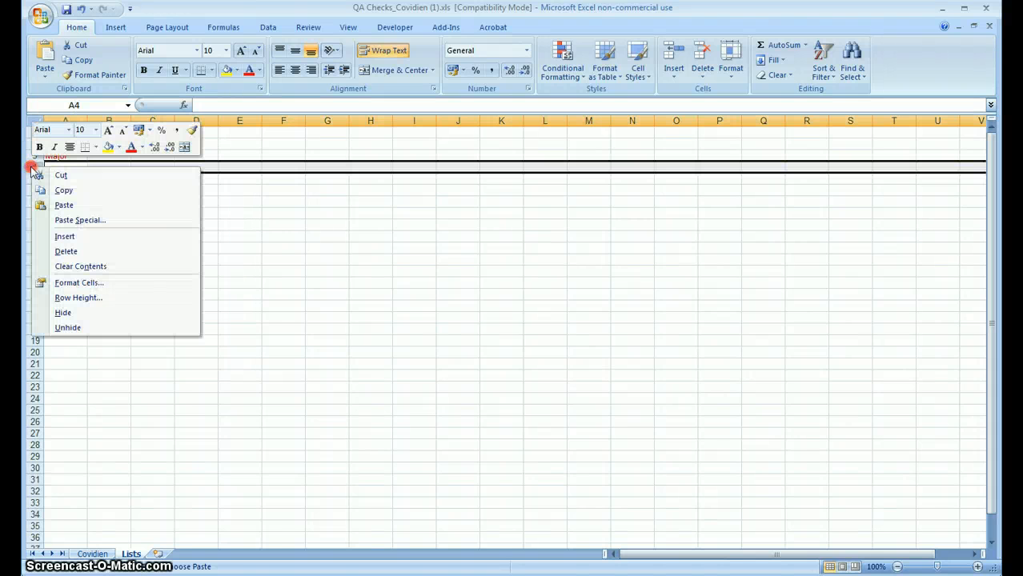
pyautogui.click(82, 250)
pyautogui.click(105, 253)
# Step: Enter the headings Error in cell A1 and ErrorCategories in cell B1 of the Lists sheet
pyautogui.click(65, 132)
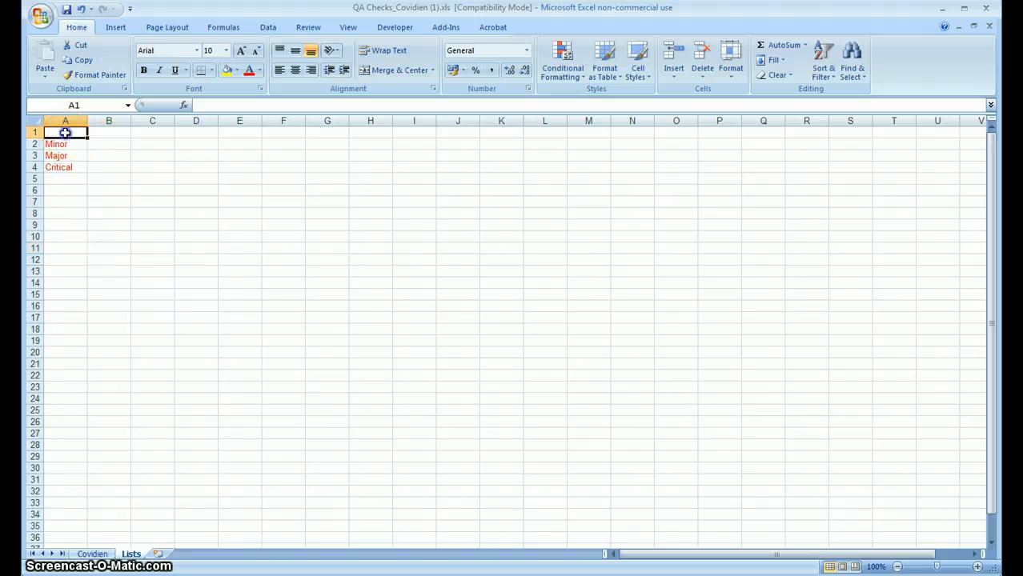
pyautogui.write('Er')
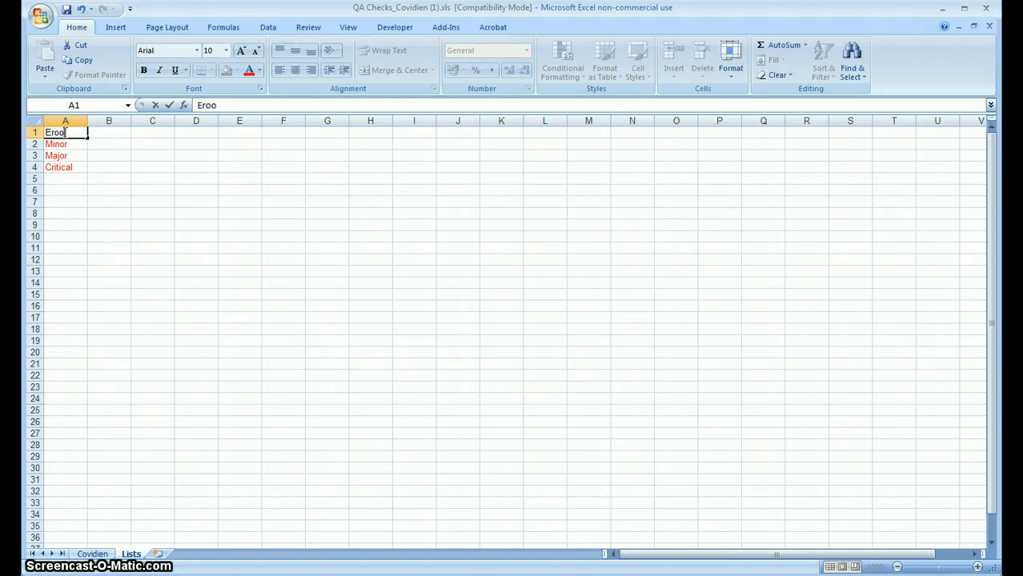
pyautogui.write('ror')
pyautogui.press('Return')
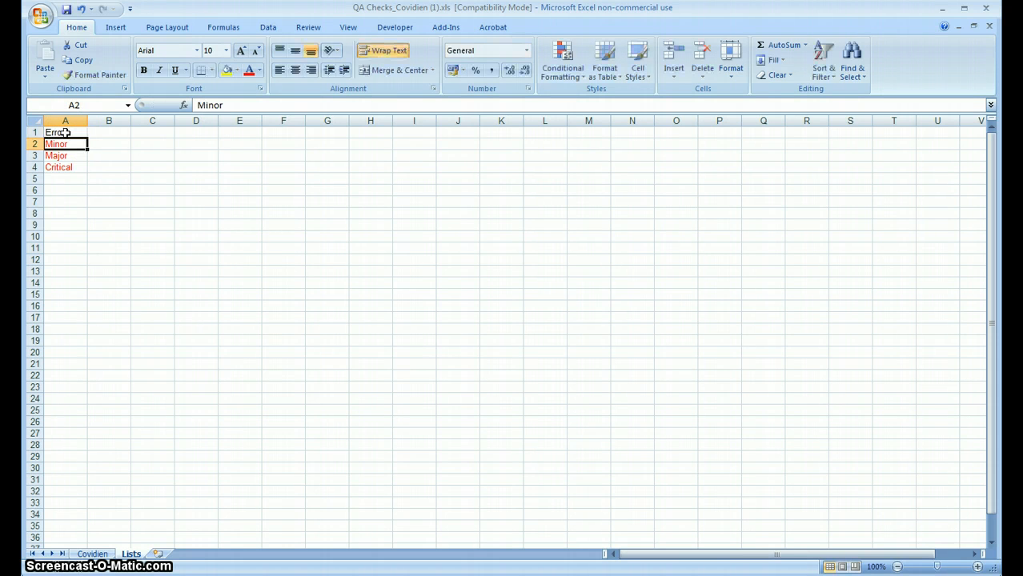
pyautogui.click(108, 132)
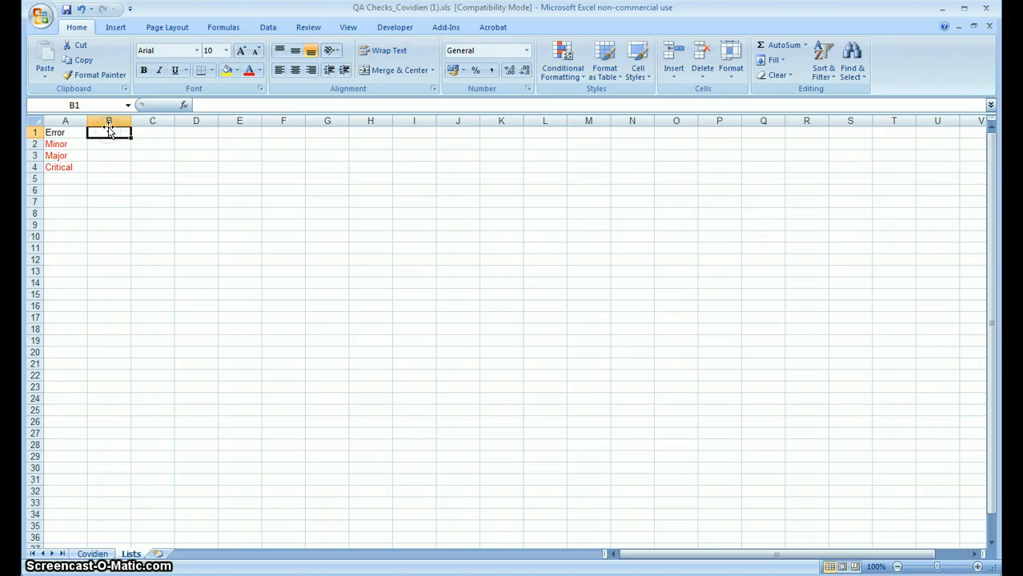
pyautogui.write('E')
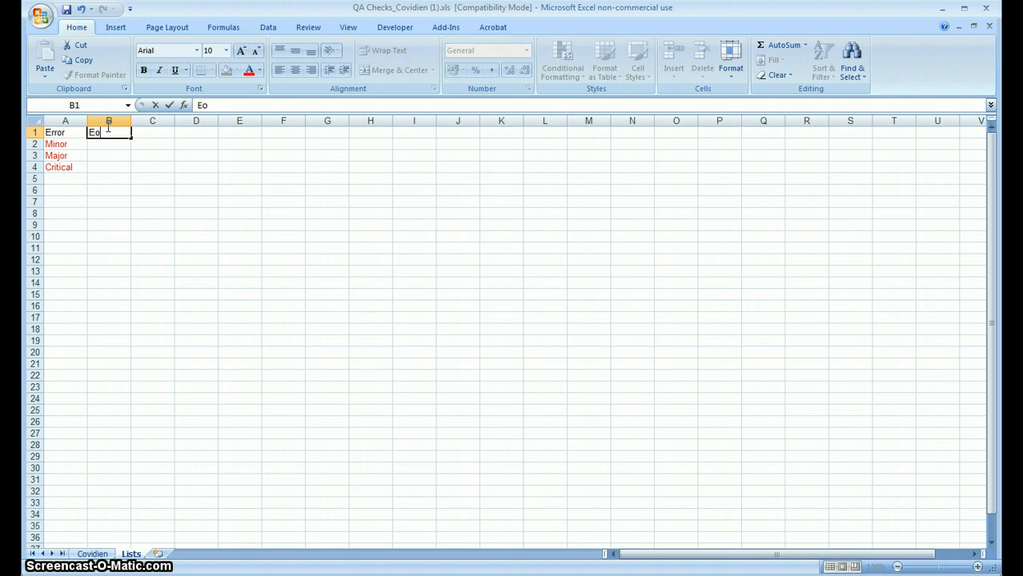
pyautogui.write('rrorCategories')
pyautogui.press('Return')
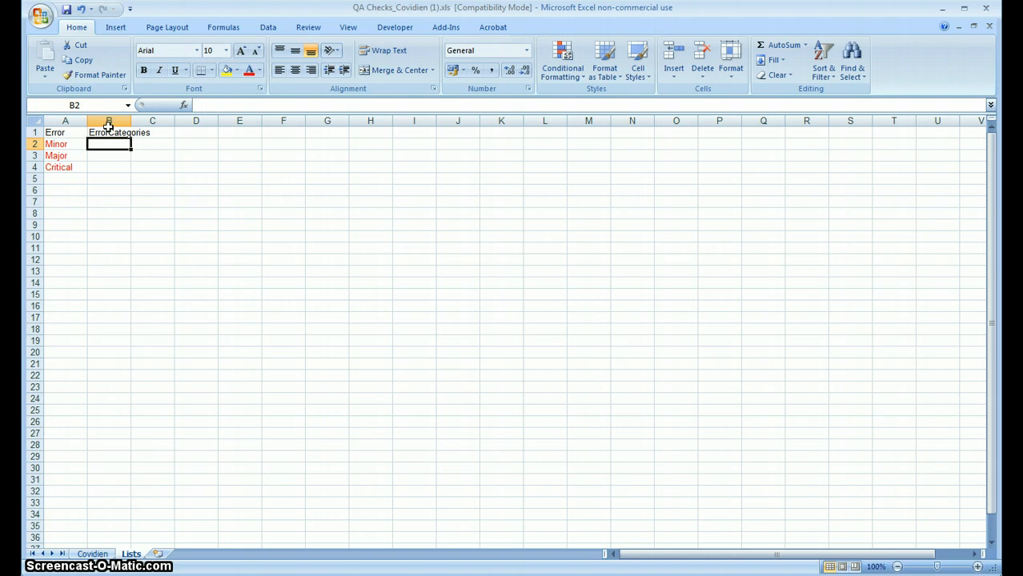
# Step: Copy the error categories in E4:E13 of the Covidien sheet to the Lists sheet from B2 down, and widen column B
pyautogui.click(92, 554)
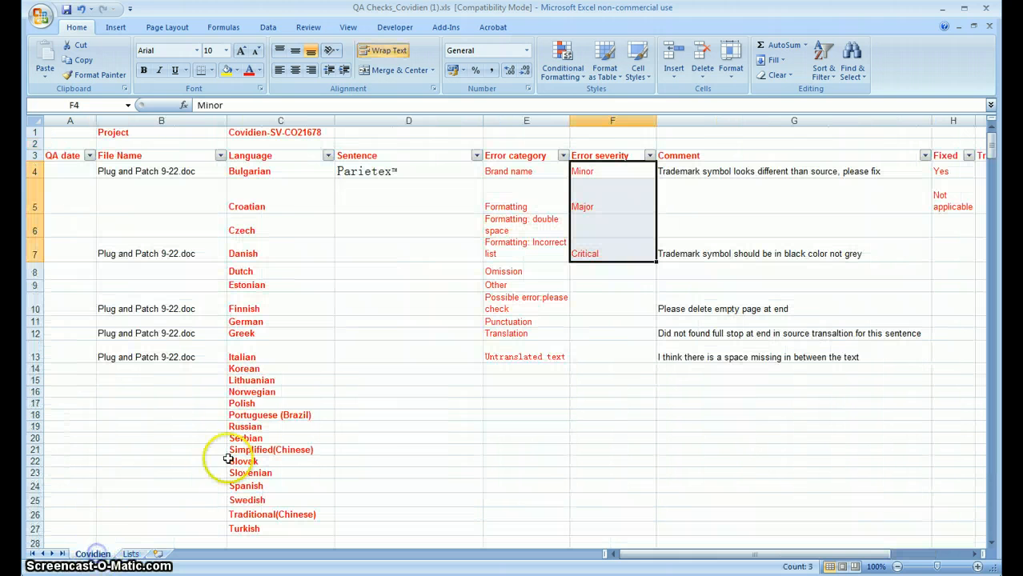
pyautogui.moveTo(513, 171); pyautogui.dragTo(528, 357)
pyautogui.rightClick(528, 357)
pyautogui.click(560, 370)
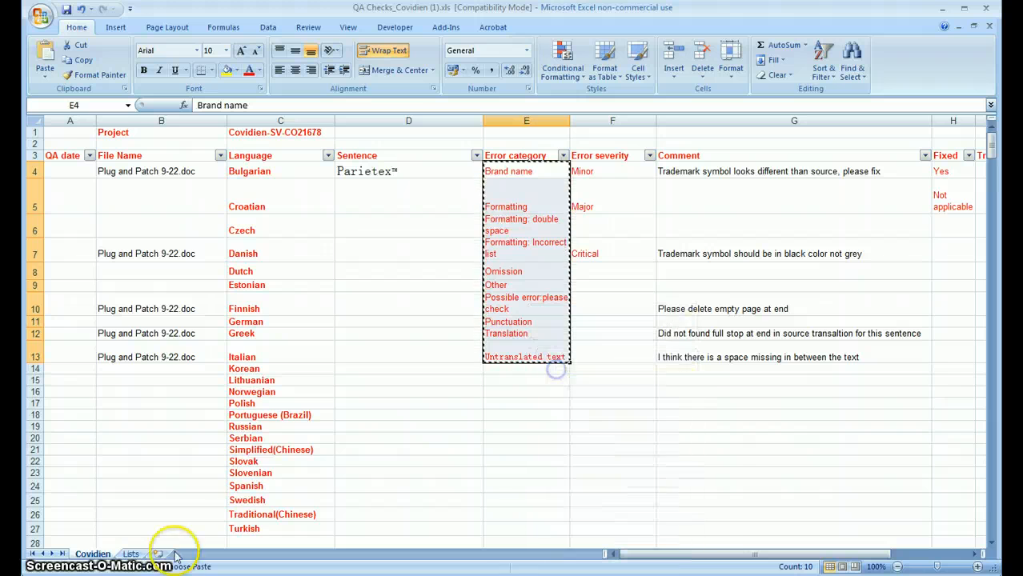
pyautogui.click(131, 554)
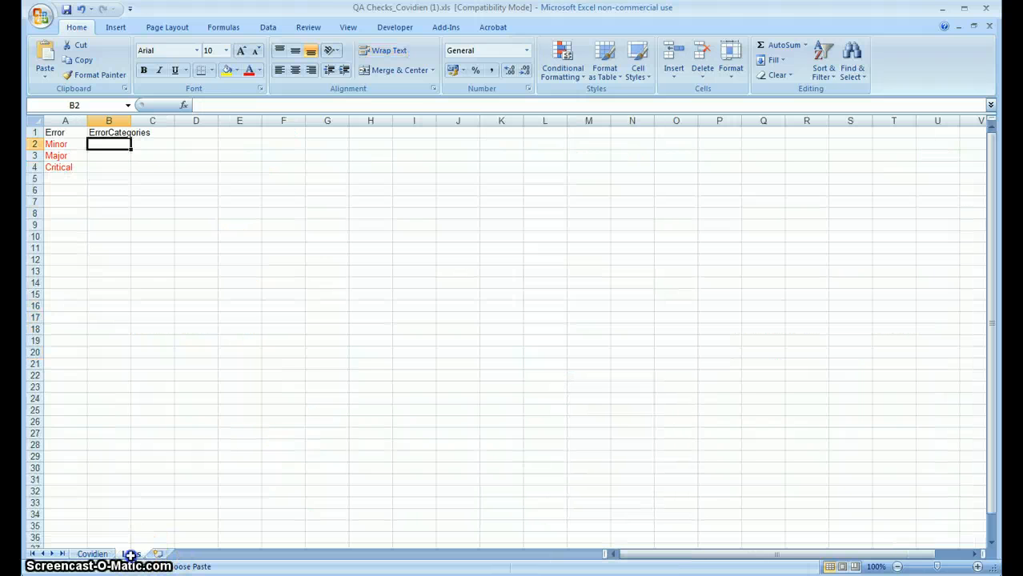
pyautogui.rightClick(107, 144)
pyautogui.click(143, 182)
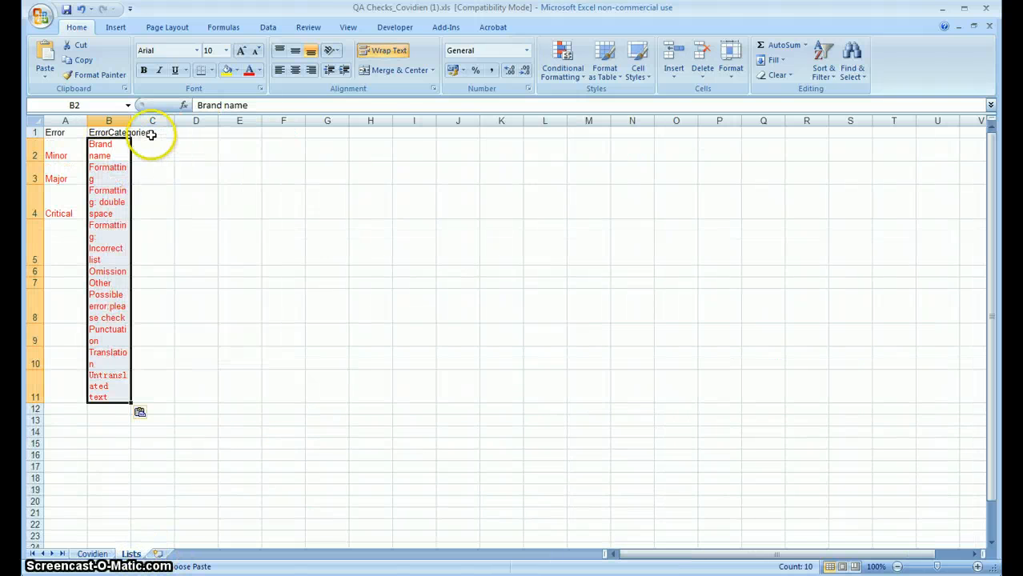
pyautogui.moveTo(131, 120); pyautogui.dragTo(161, 121)
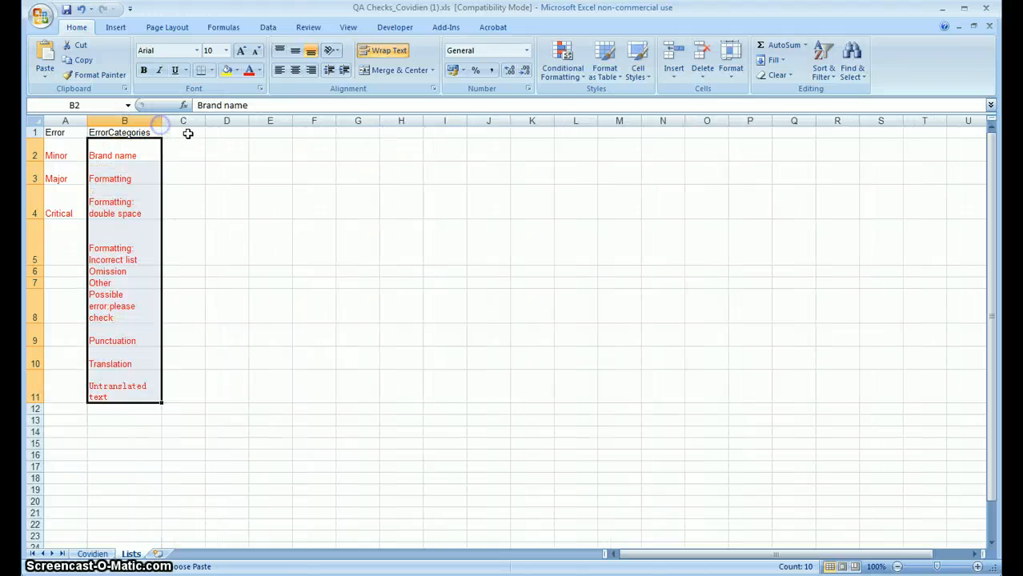
# Step: Enter the heading Languages in cell C1 of the Lists sheet
pyautogui.click(187, 132)
pyautogui.write('Lan')
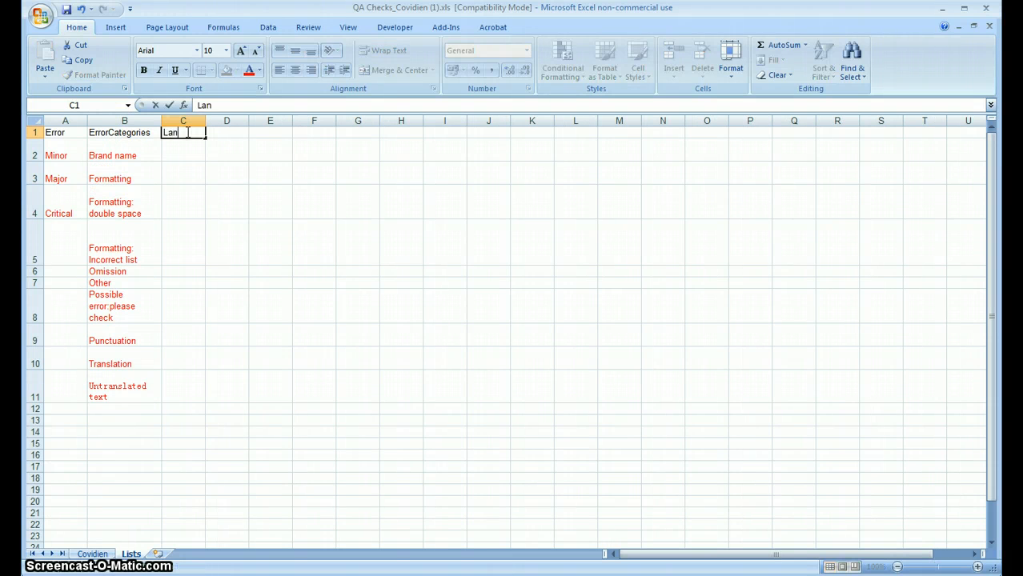
pyautogui.write('guages')
pyautogui.press('Return')
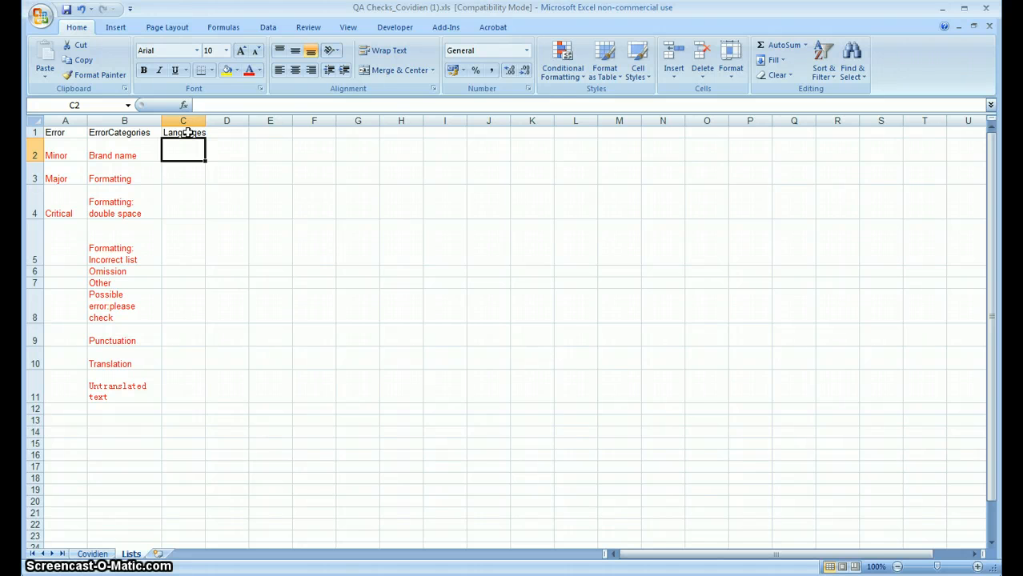
# Step: Copy the languages in C4:C27 of the Covidien sheet to the Lists sheet from C2 down, and widen column C so each name fits
pyautogui.click(93, 554)
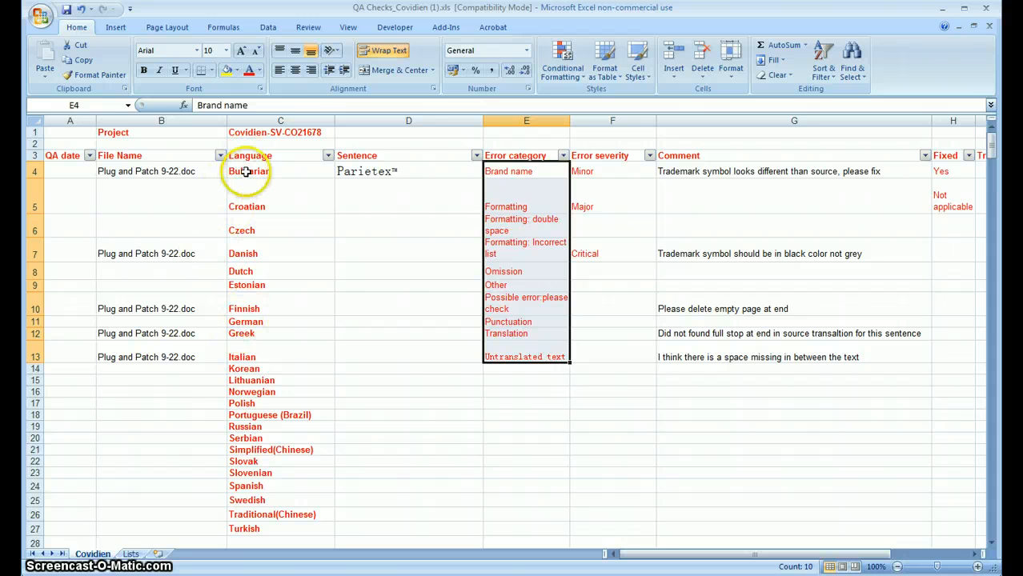
pyautogui.moveTo(257, 169); pyautogui.dragTo(280, 526)
pyautogui.rightClick(280, 513)
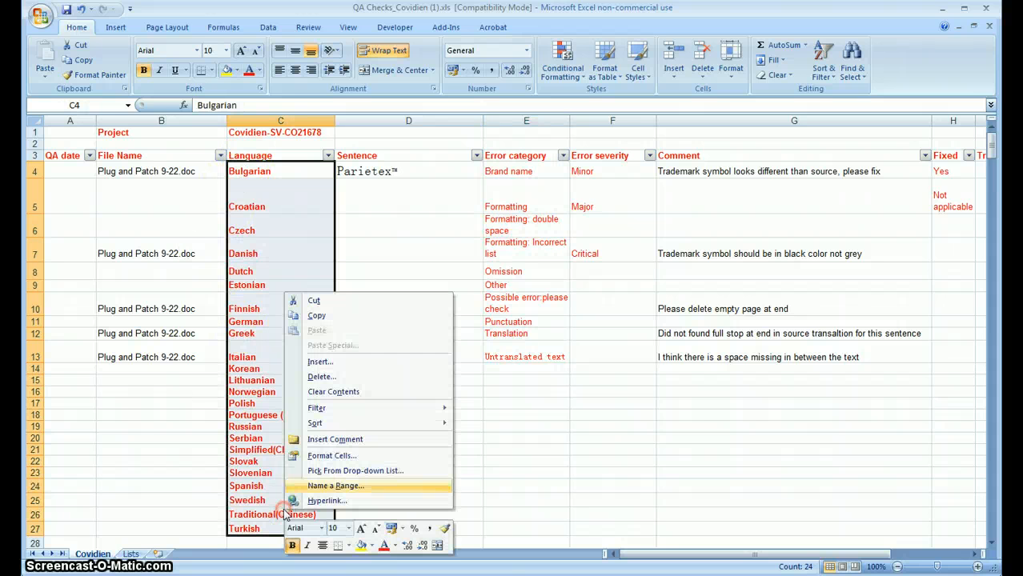
pyautogui.click(332, 311)
pyautogui.click(130, 554)
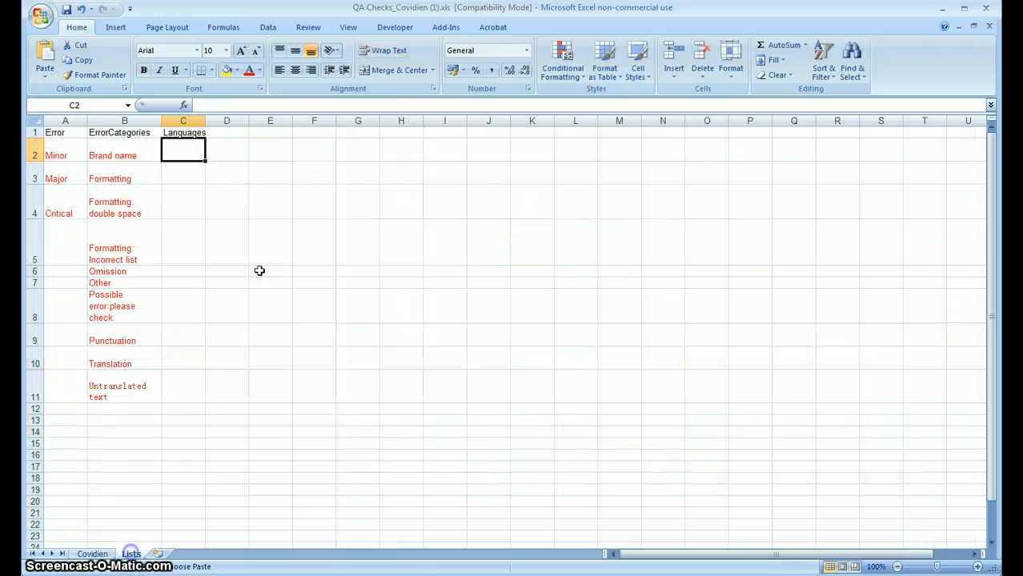
pyautogui.rightClick(183, 151)
pyautogui.click(216, 187)
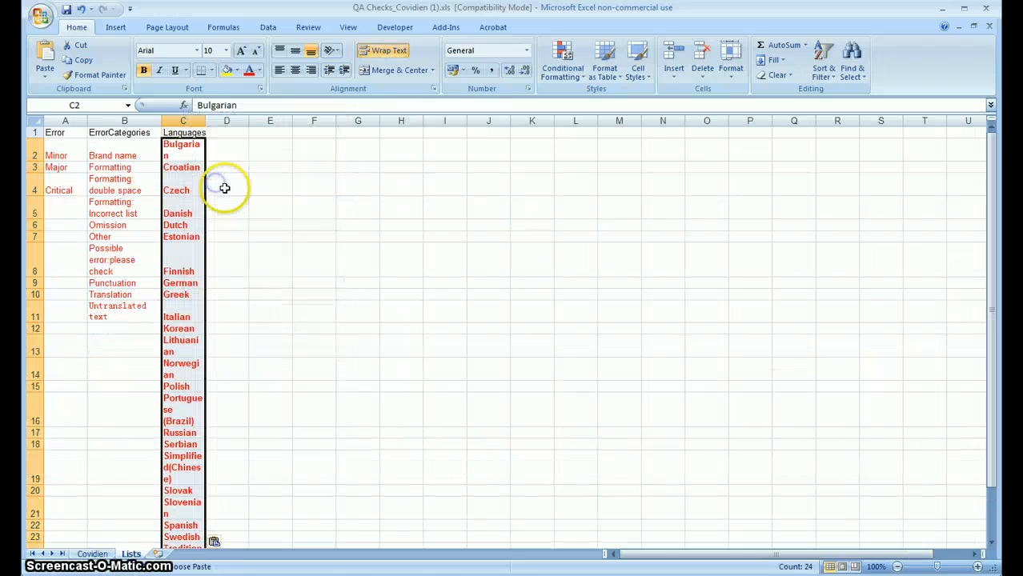
pyautogui.moveTo(205, 121); pyautogui.dragTo(314, 120)
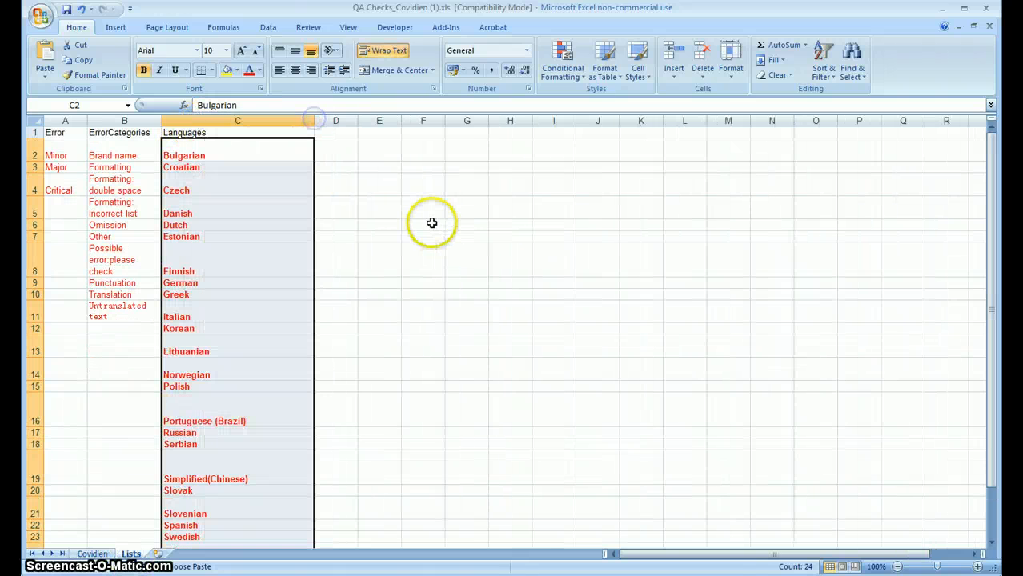
pyautogui.scroll(-2, 400, 223)
pyautogui.scroll(1, 383, 224)
pyautogui.scroll(1, 383, 224)
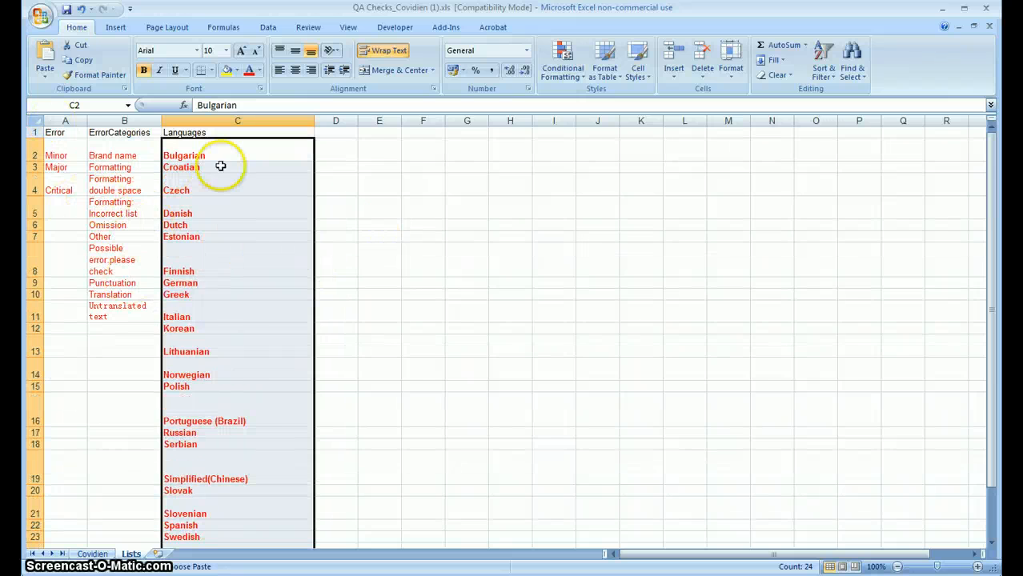
# Step: Define the workbook-scope name Error for the severity entries in A2:A4 of the Lists sheet
pyautogui.click(72, 223)
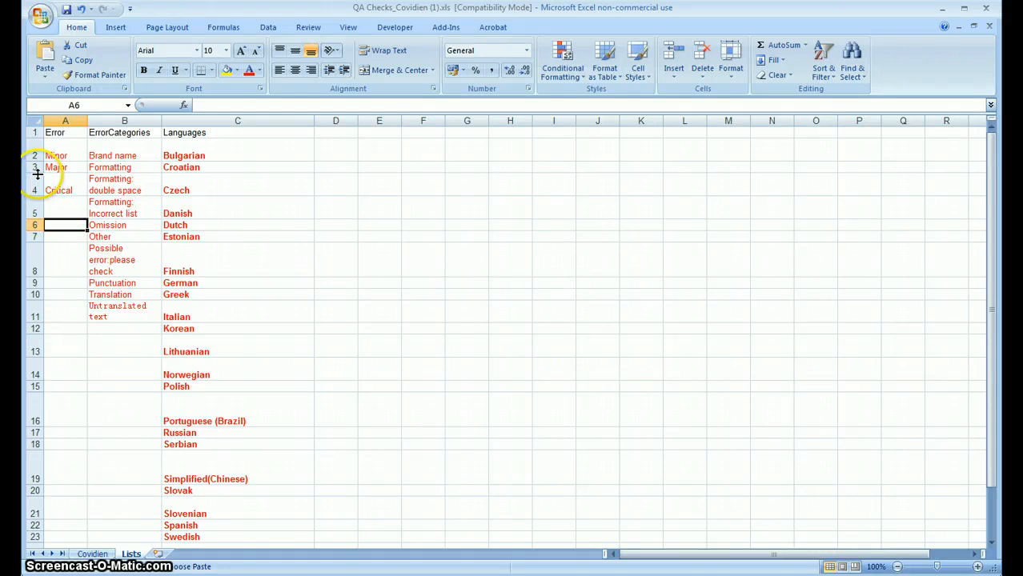
pyautogui.moveTo(61, 155); pyautogui.dragTo(63, 188)
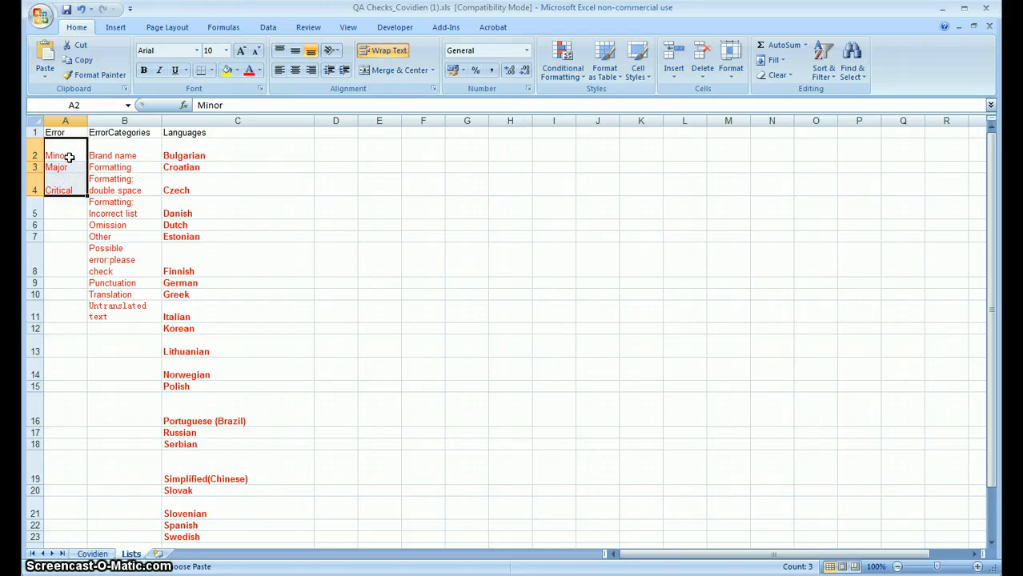
pyautogui.rightClick(70, 162)
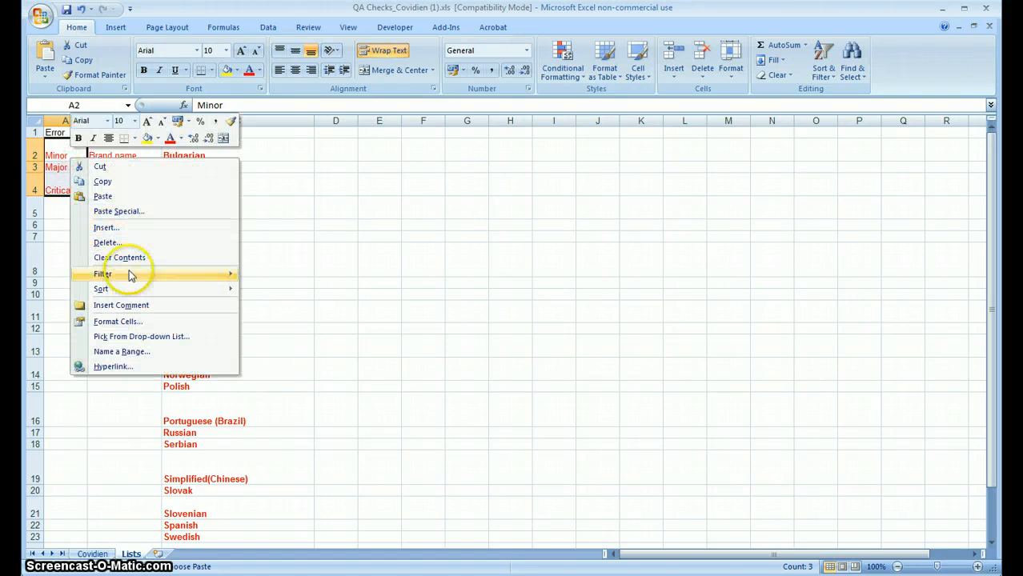
pyautogui.click(140, 357)
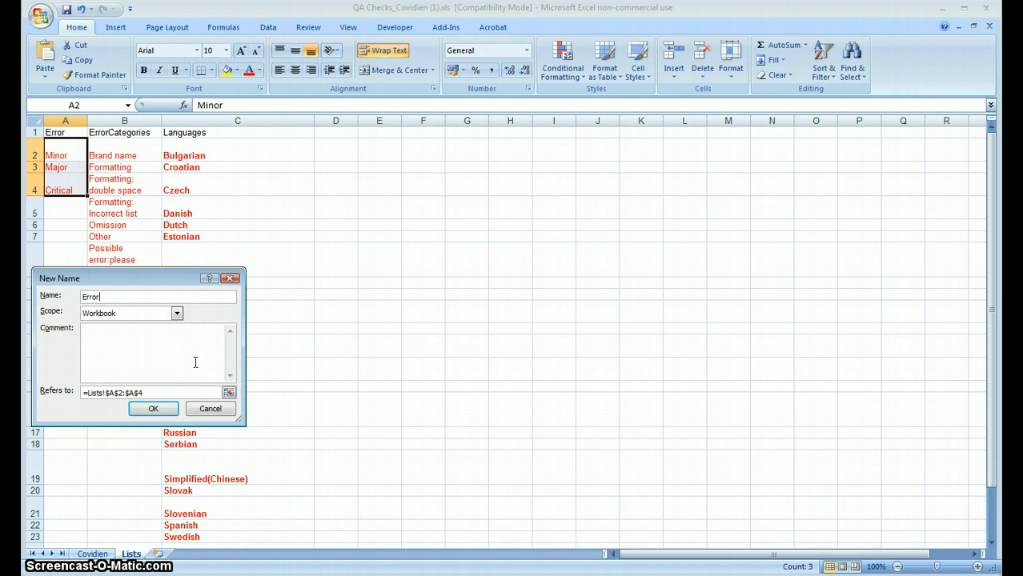
pyautogui.click(148, 408)
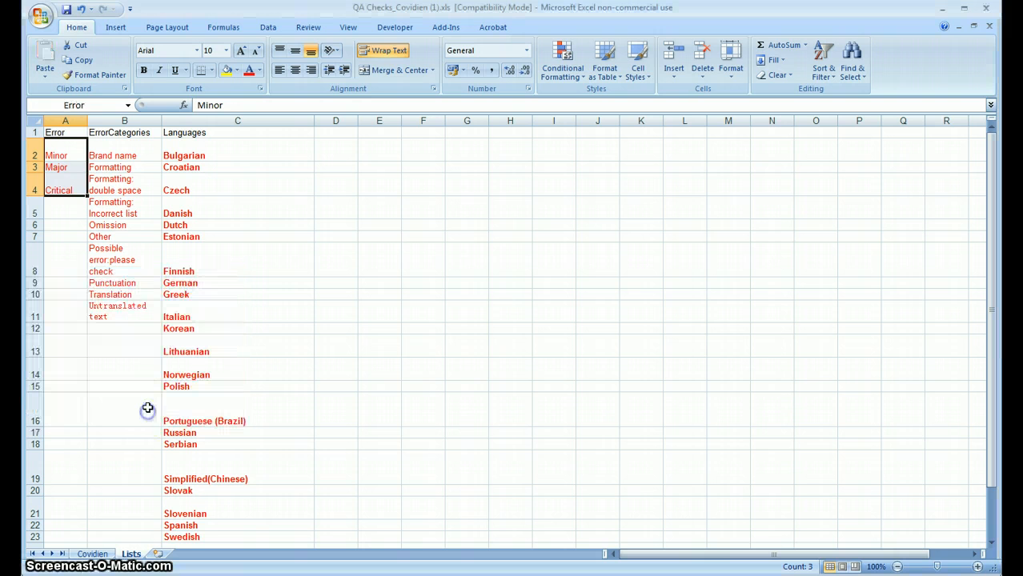
# Step: Define the workbook-scope name ErrorCategories for the error categories in B2:B11 of the Lists sheet
pyautogui.moveTo(139, 154); pyautogui.dragTo(102, 315)
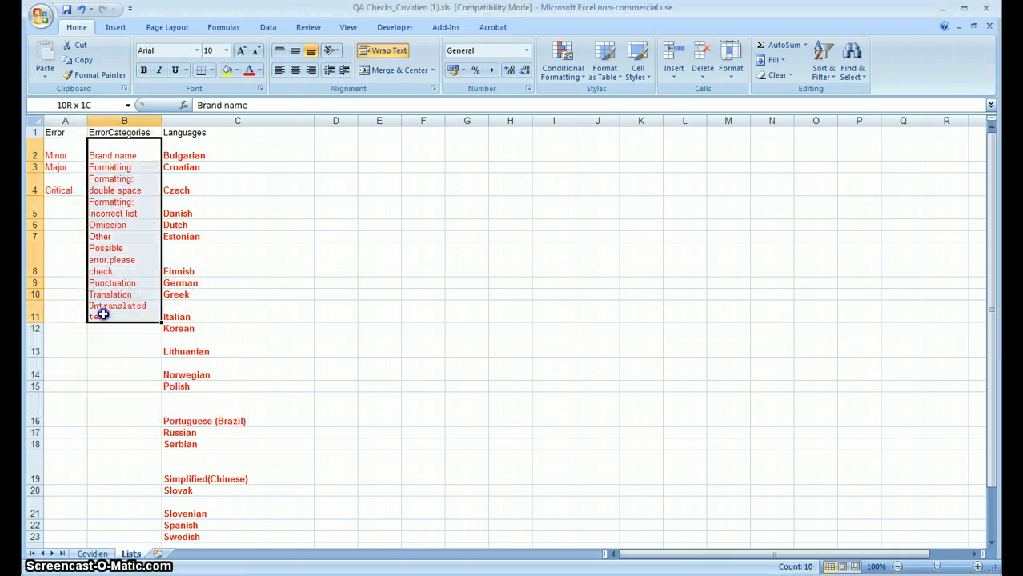
pyautogui.rightClick(119, 297)
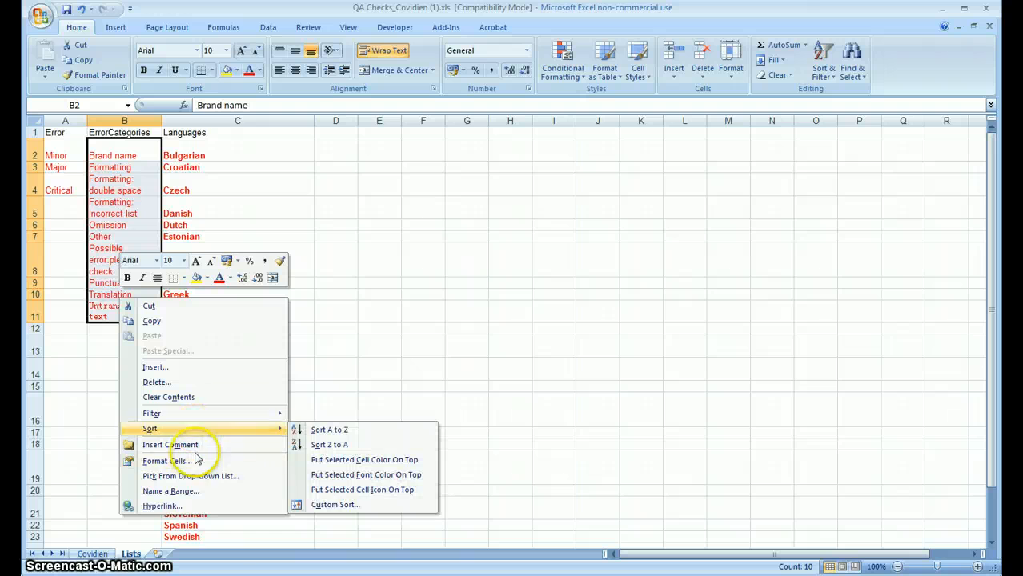
pyautogui.click(192, 491)
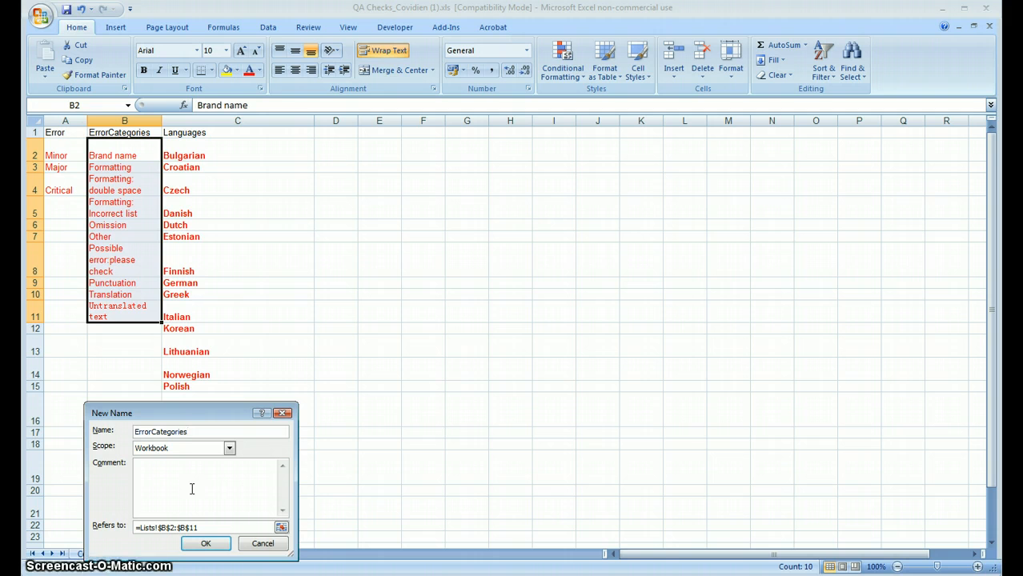
pyautogui.click(206, 543)
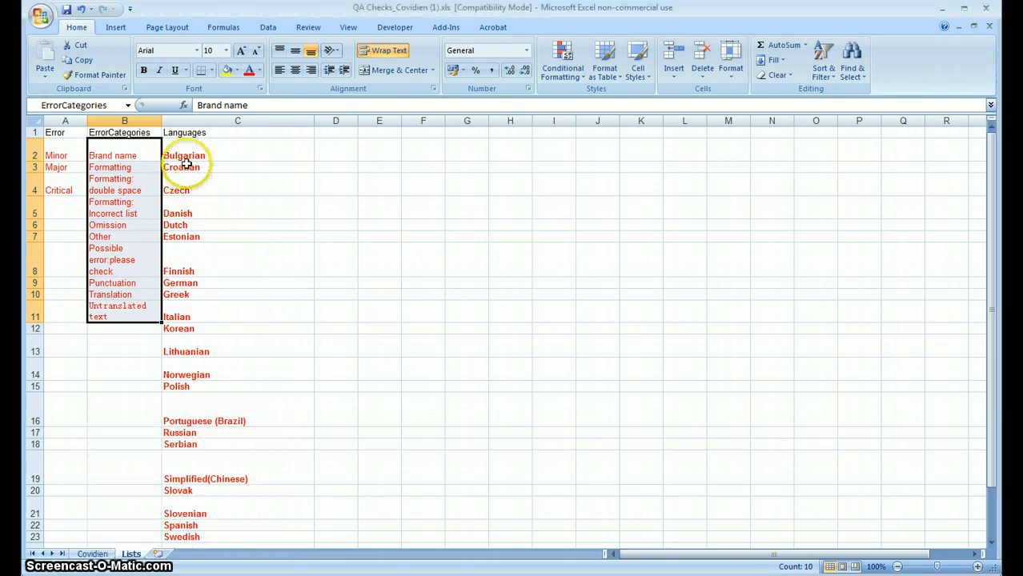
# Step: Define the workbook-scope name Languages for the language entries in C2:C23 of the Lists sheet
pyautogui.moveTo(182, 155); pyautogui.dragTo(203, 538)
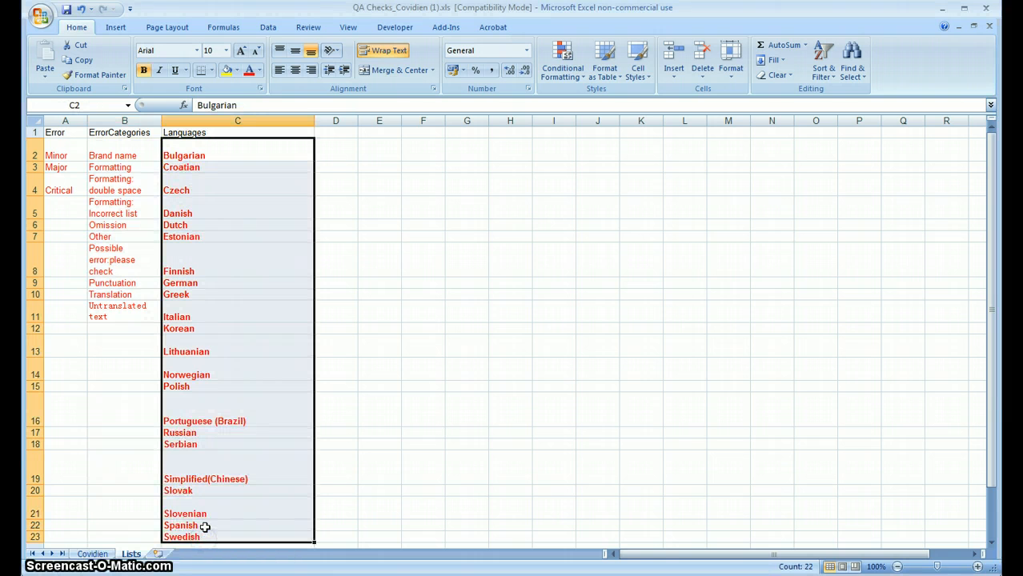
pyautogui.rightClick(205, 527)
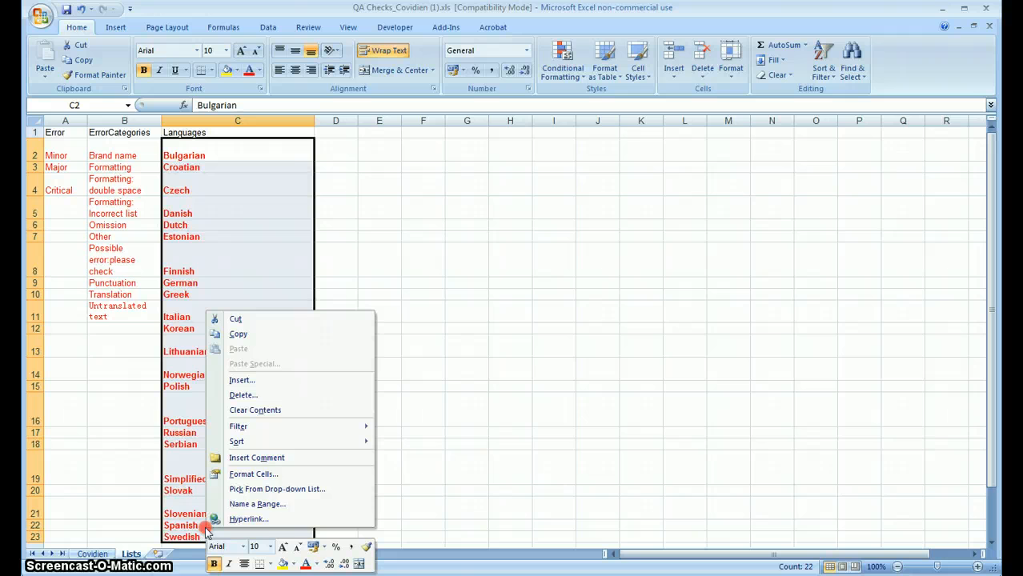
pyautogui.click(259, 504)
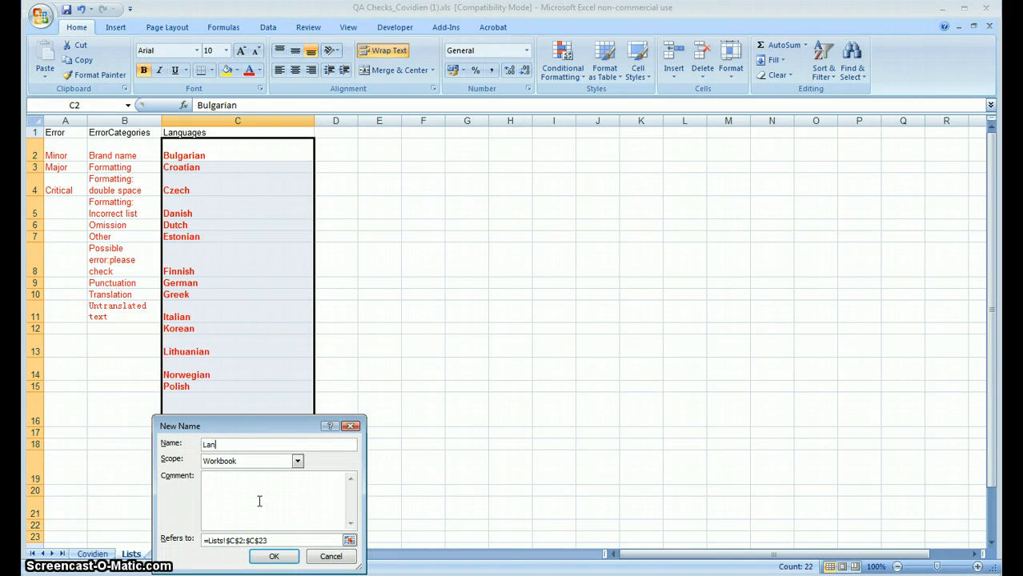
pyautogui.write('Langauga')
pyautogui.press('BackSpace')
pyautogui.click(269, 557)
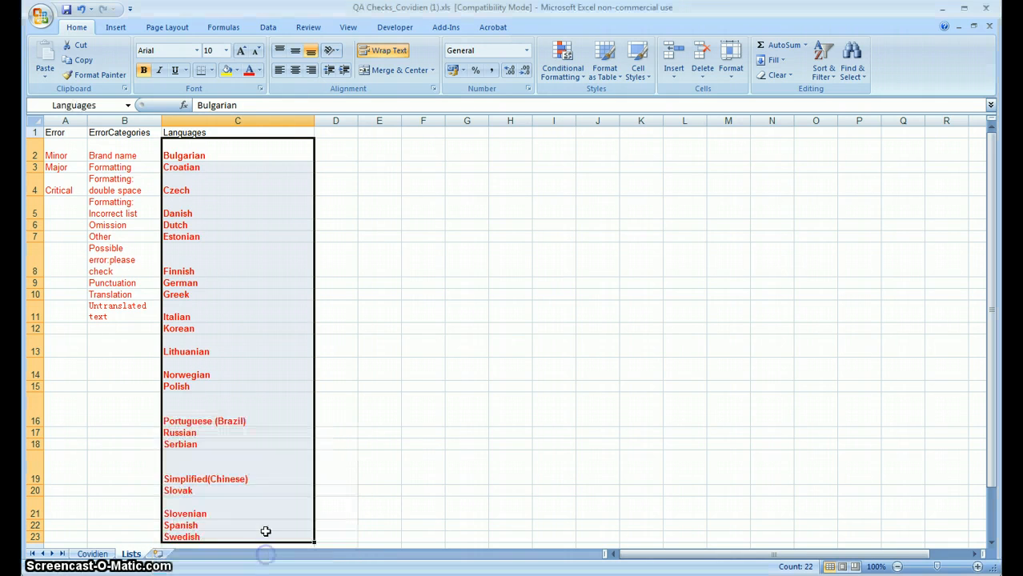
# Step: Apply list data validation with the source =Error to the Error severity cells F4:F27 of the Covidien sheet
pyautogui.click(92, 554)
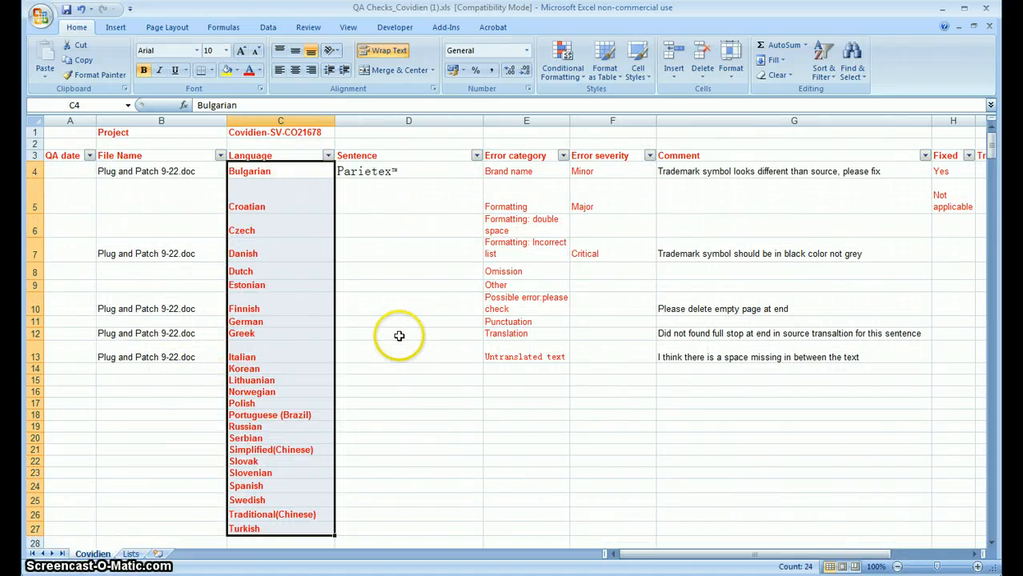
pyautogui.click(377, 303)
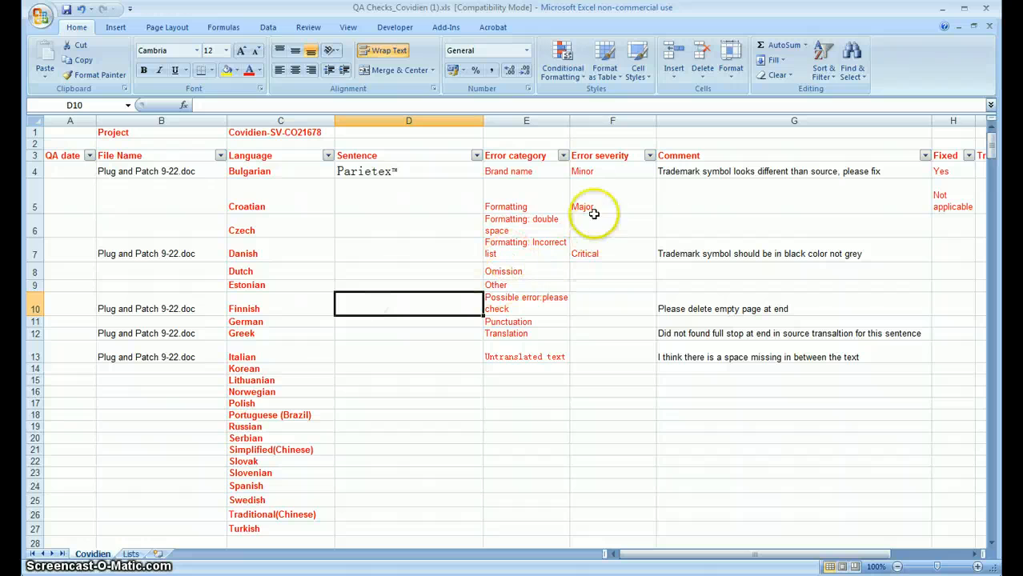
pyautogui.click(598, 169)
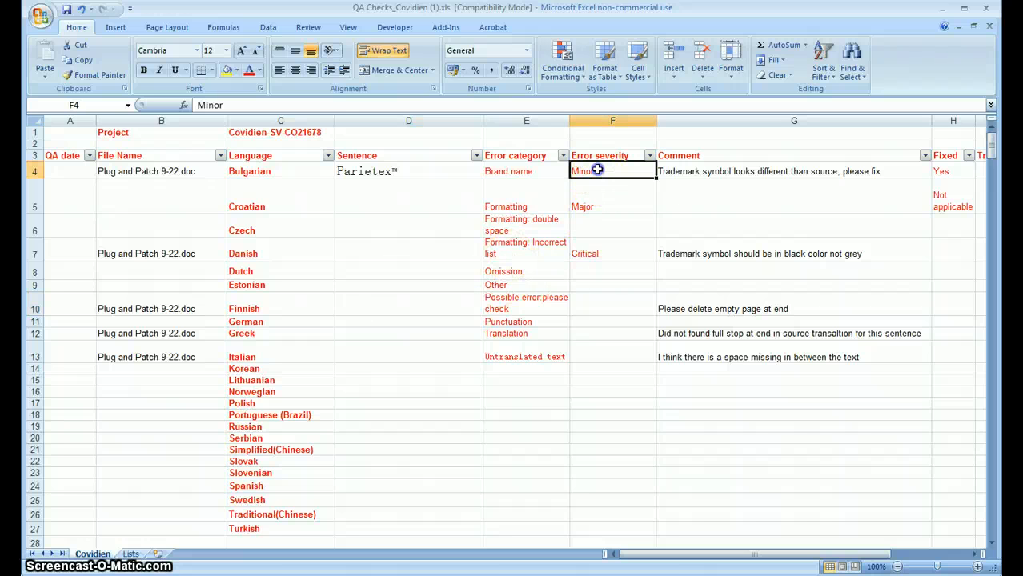
pyautogui.moveTo(597, 170); pyautogui.dragTo(599, 523)
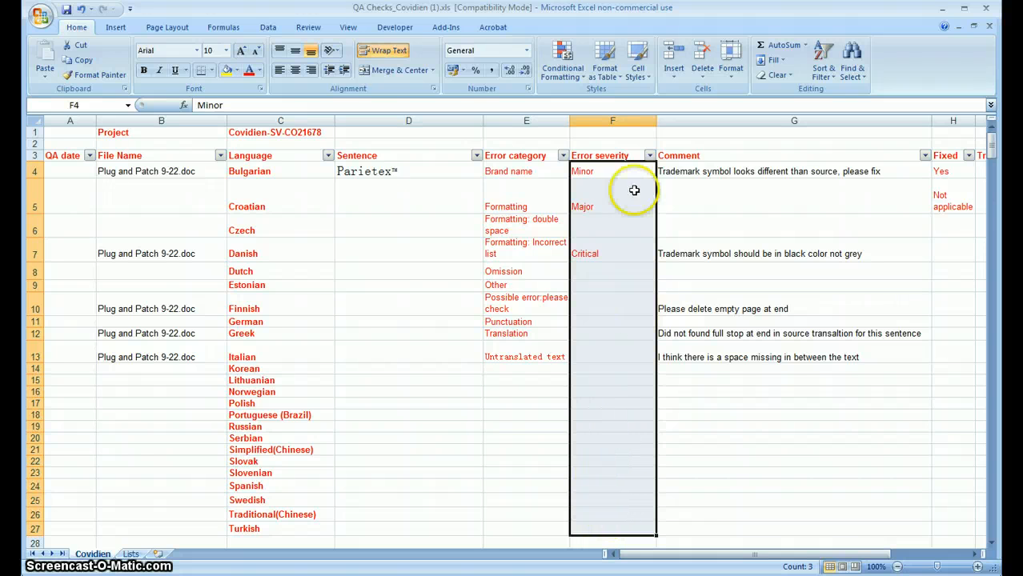
pyautogui.click(268, 27)
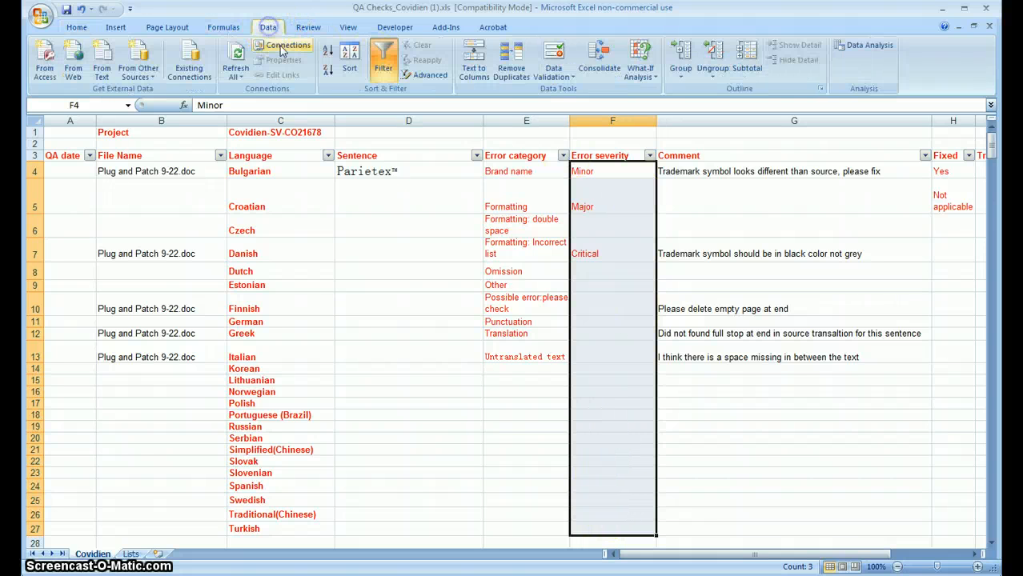
pyautogui.click(575, 81)
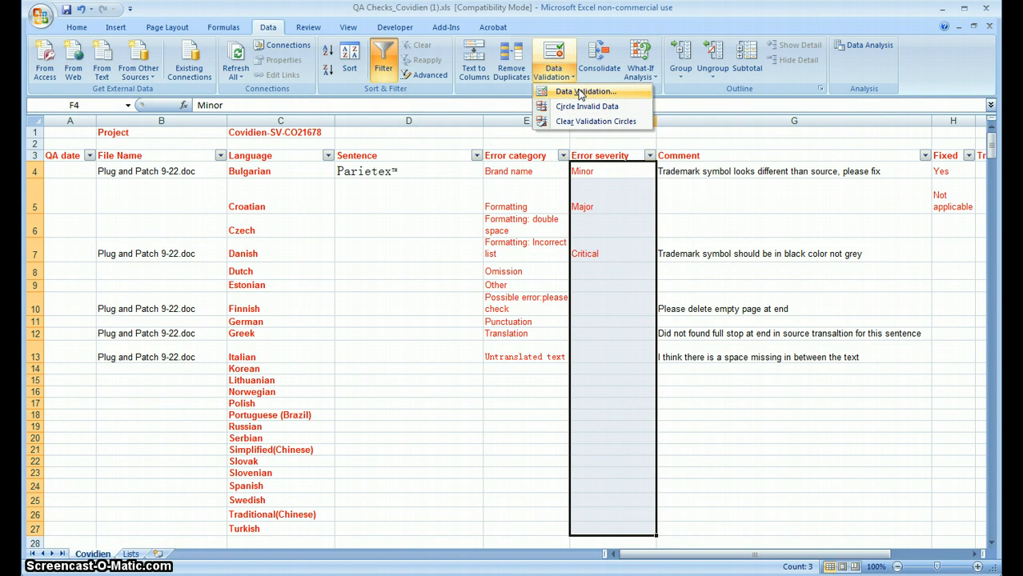
pyautogui.click(582, 93)
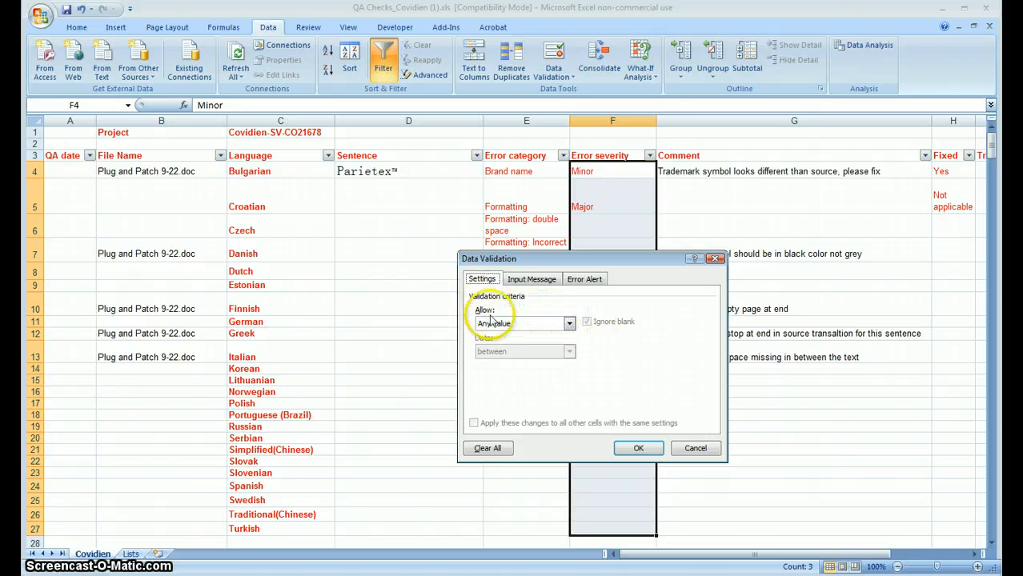
pyautogui.click(569, 323)
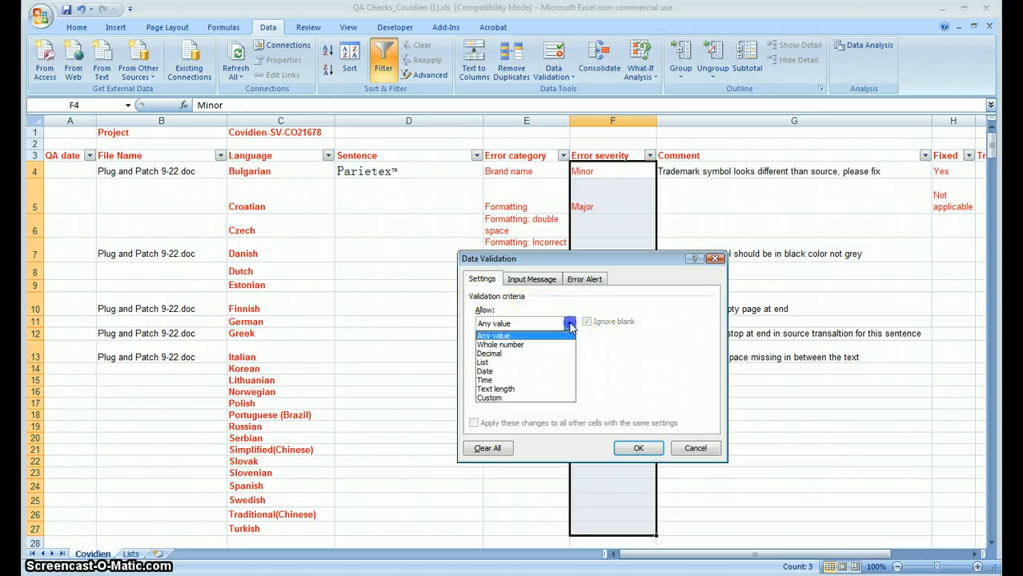
pyautogui.click(553, 363)
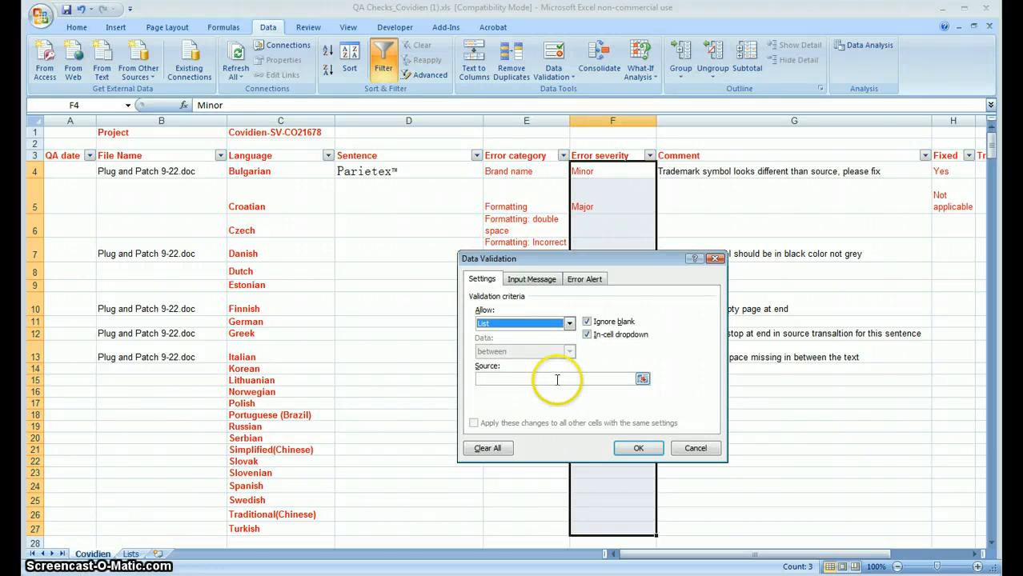
pyautogui.click(558, 379)
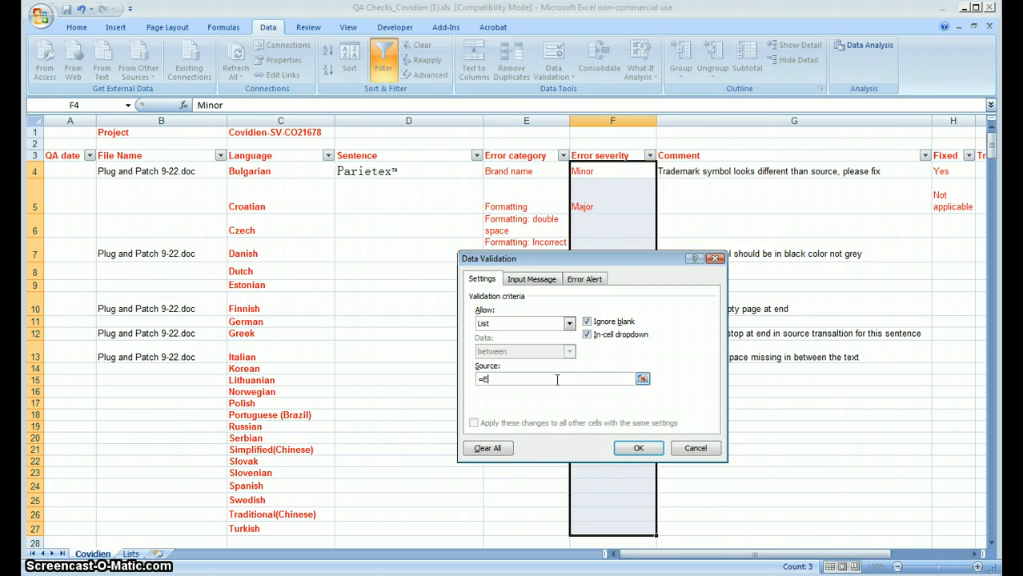
pyautogui.write('ror')
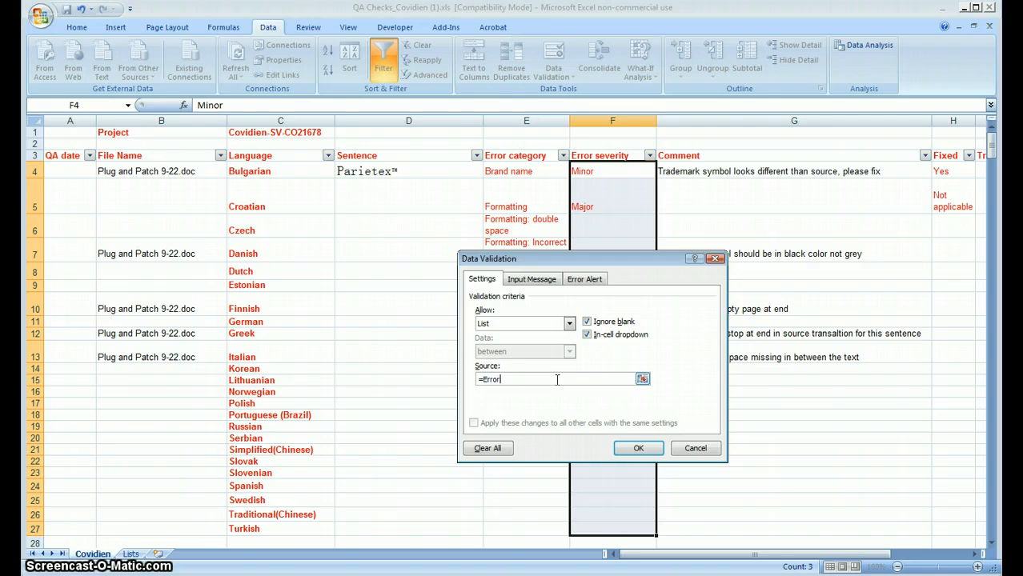
pyautogui.click(640, 447)
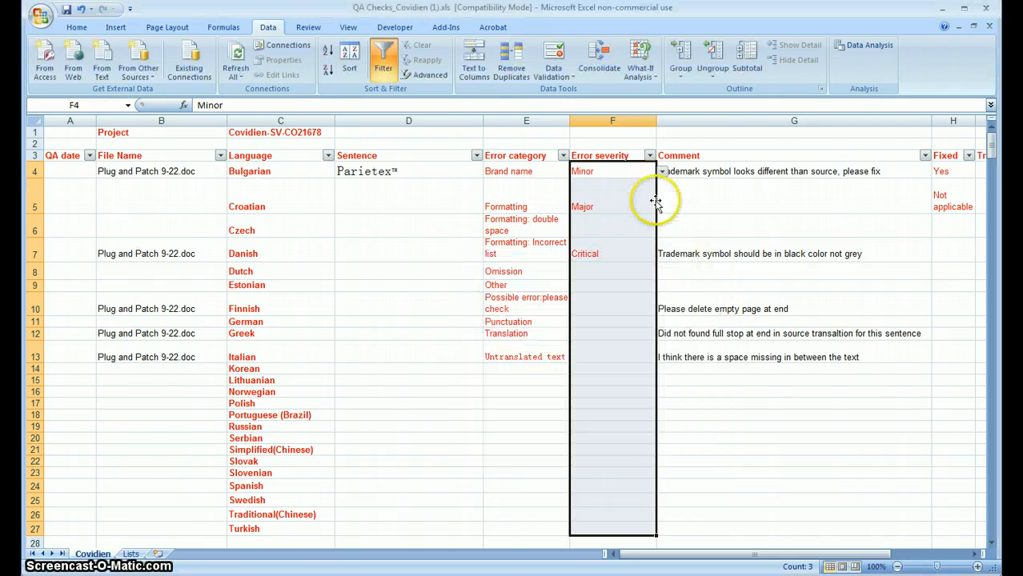
# Step: Choose Major from the in-cell dropdown of the Error severity cell F5
pyautogui.click(628, 194)
pyautogui.click(662, 208)
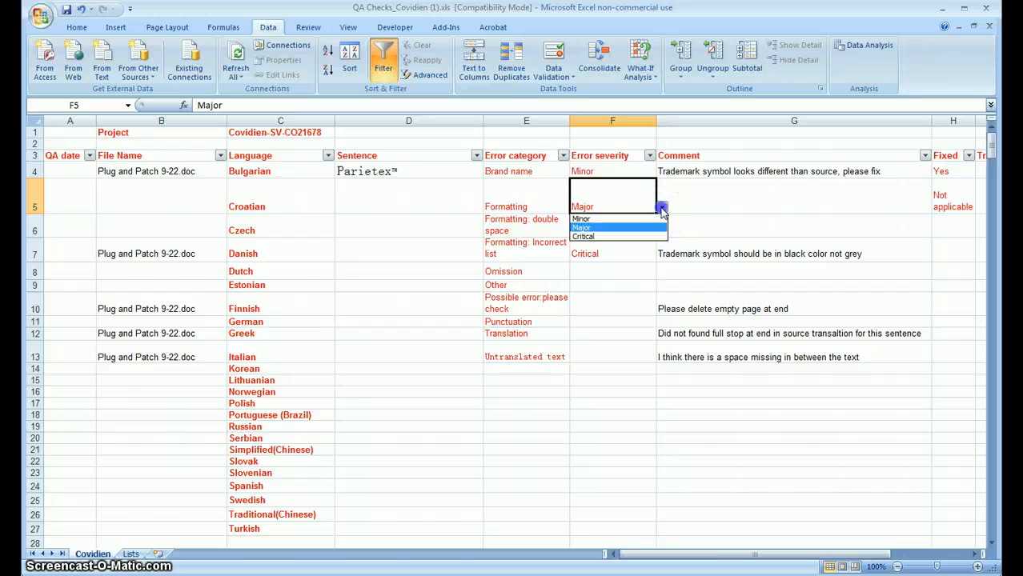
pyautogui.click(629, 228)
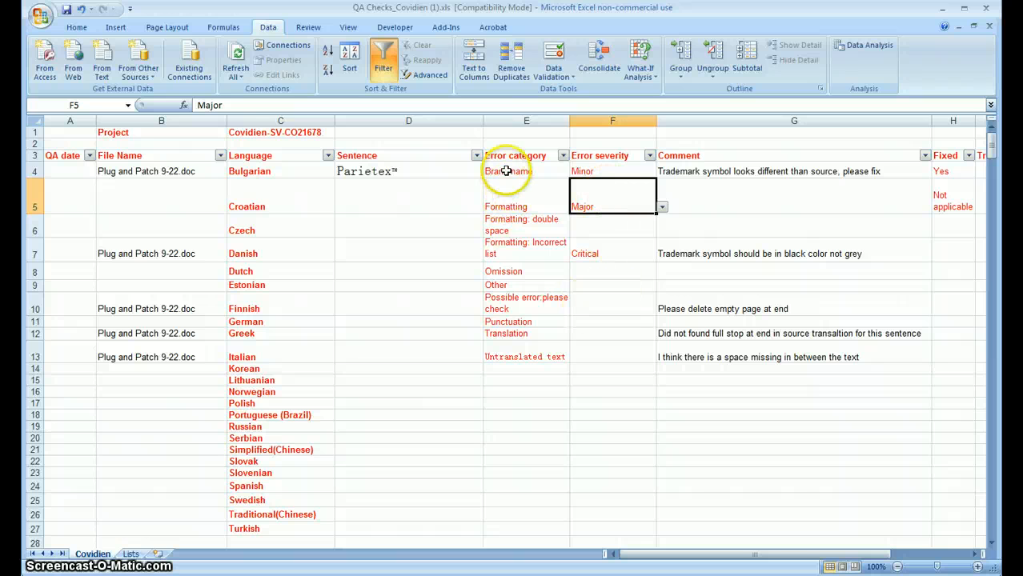
# Step: Apply list data validation with the source =ErrorCategories to the Error category cells E4:E27
pyautogui.moveTo(507, 168); pyautogui.dragTo(528, 522)
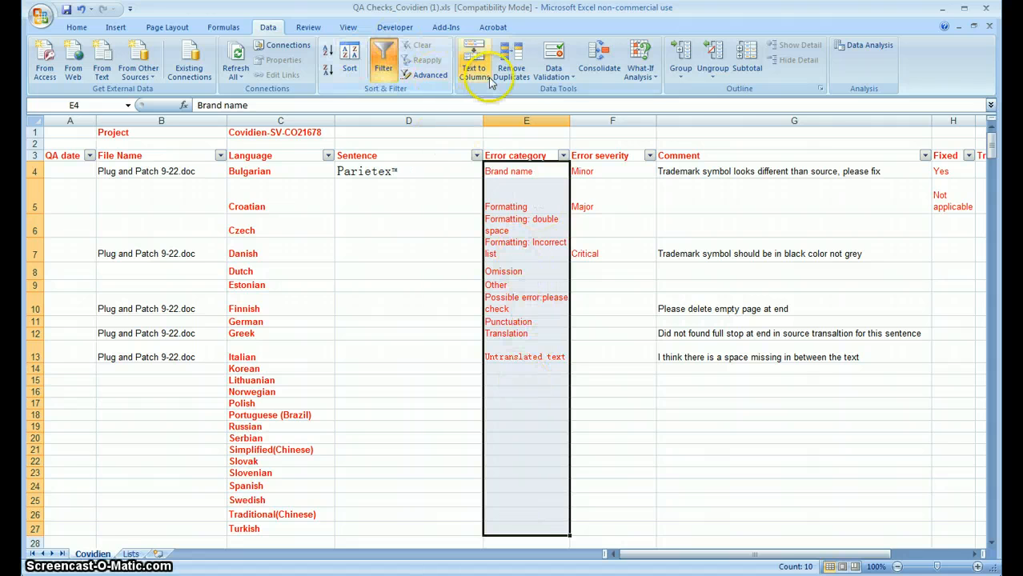
pyautogui.click(553, 76)
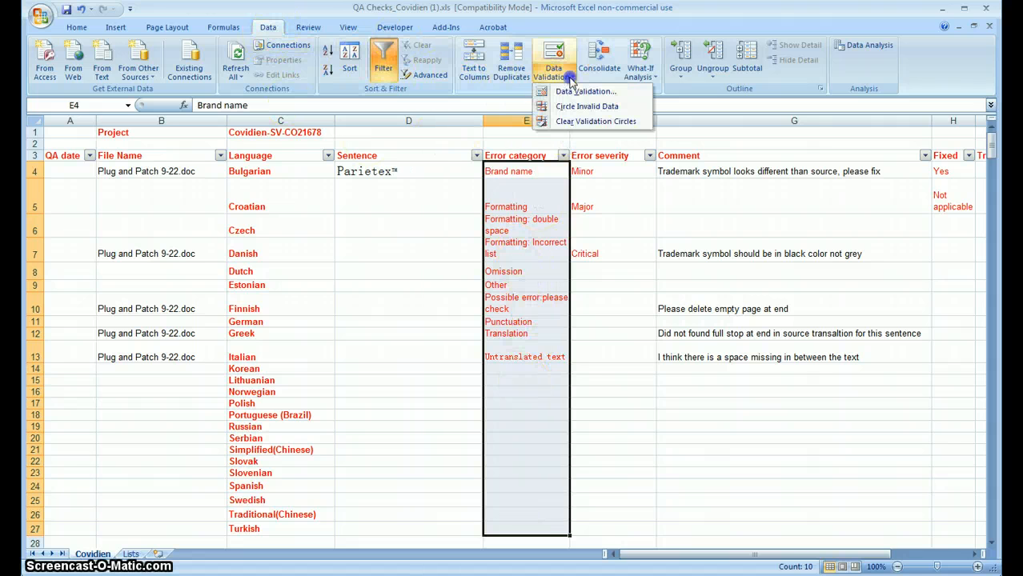
pyautogui.click(572, 106)
pyautogui.click(570, 323)
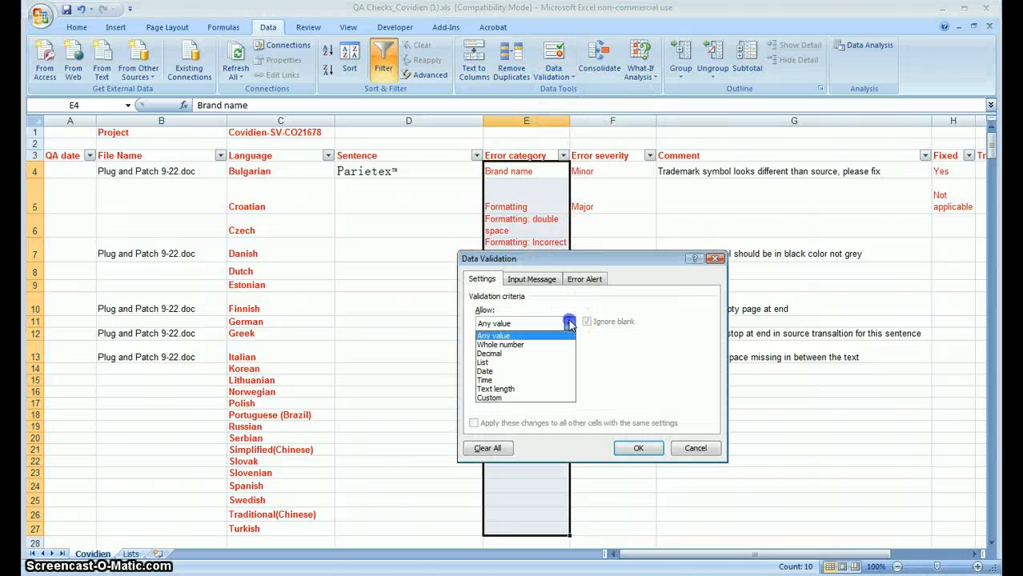
pyautogui.click(529, 362)
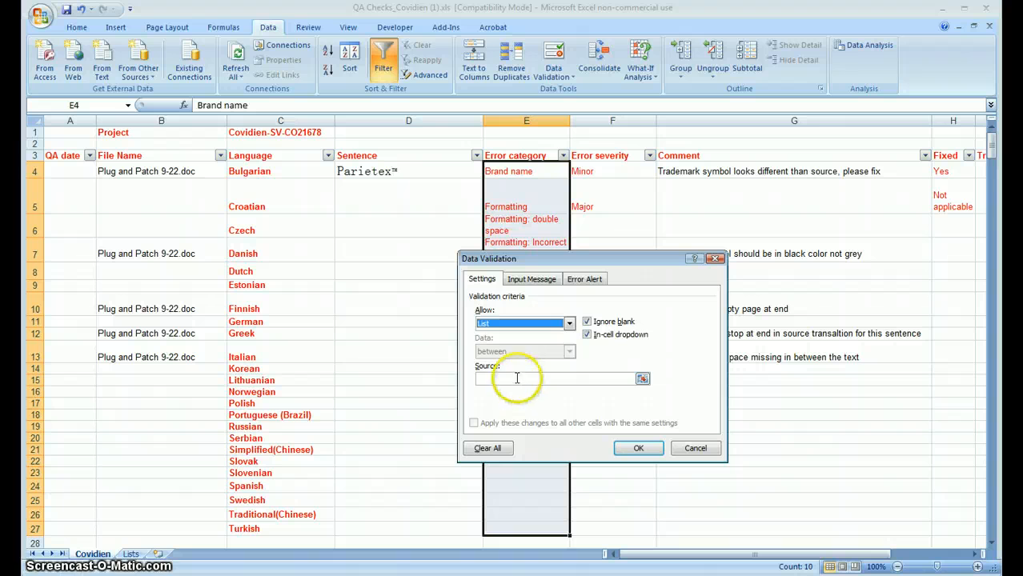
pyautogui.click(519, 378)
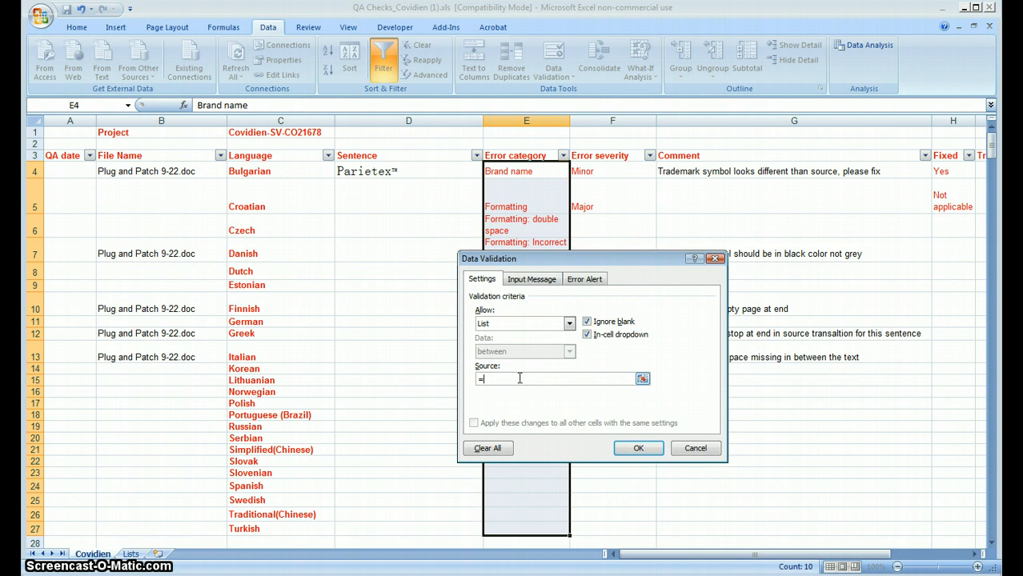
pyautogui.write('=ErrorCategorie')
pyautogui.press('Return')
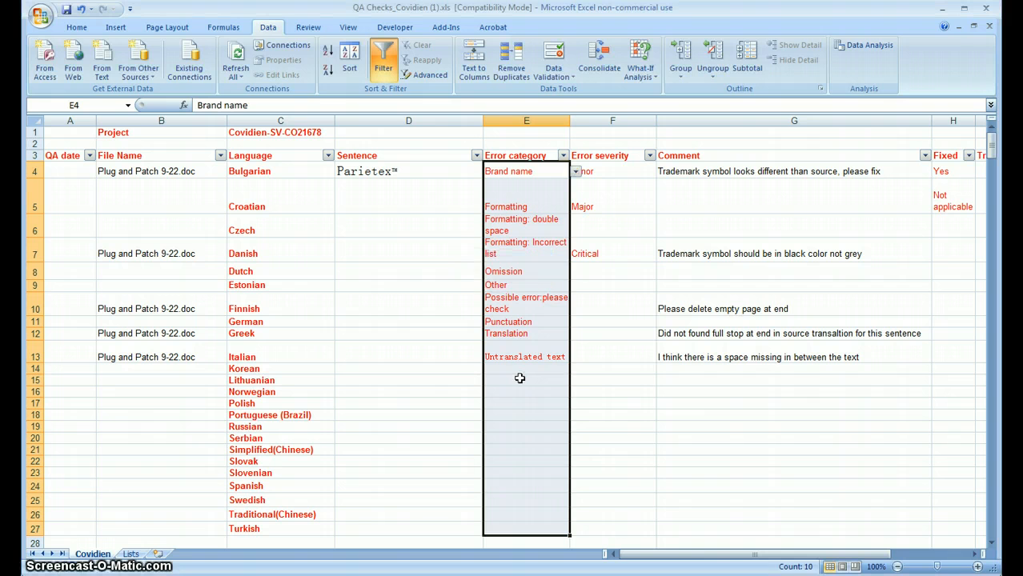
# Step: Review the choices offered by the in-cell dropdown of the Error category cell E16 without picking one
pyautogui.click(529, 390)
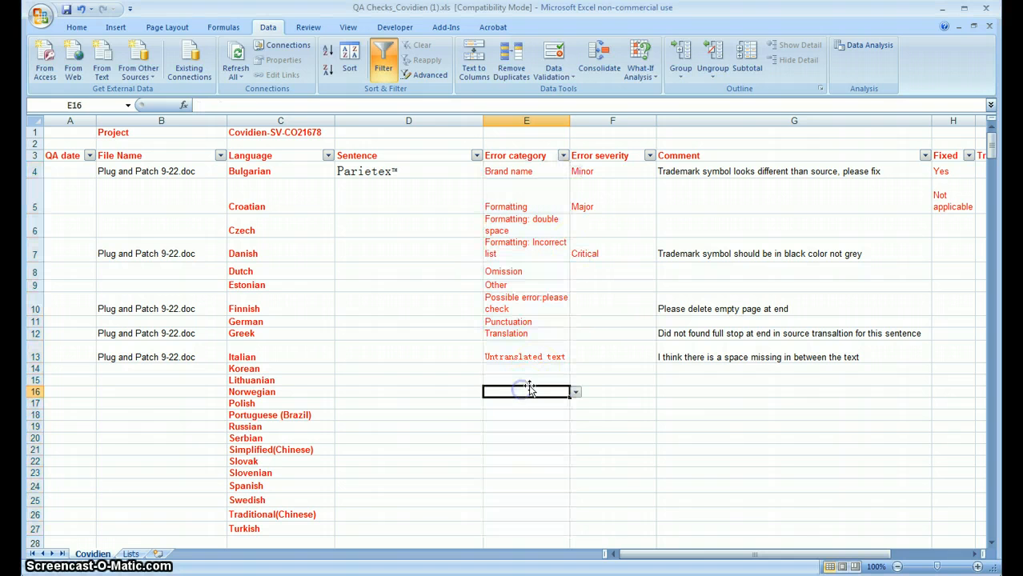
pyautogui.click(575, 393)
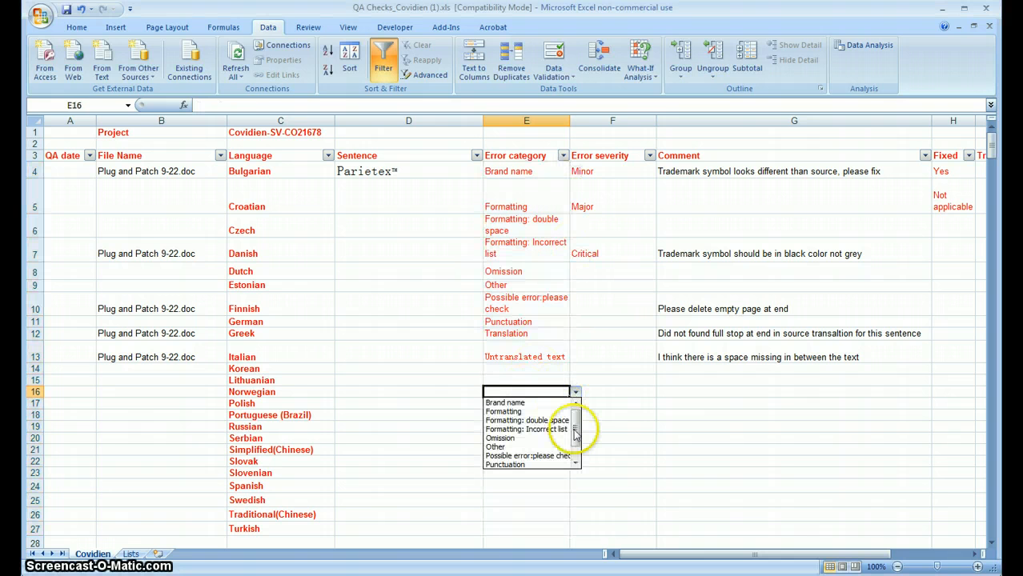
pyautogui.scroll(-1, 574, 428)
pyautogui.scroll(1, 576, 419)
pyautogui.click(665, 408)
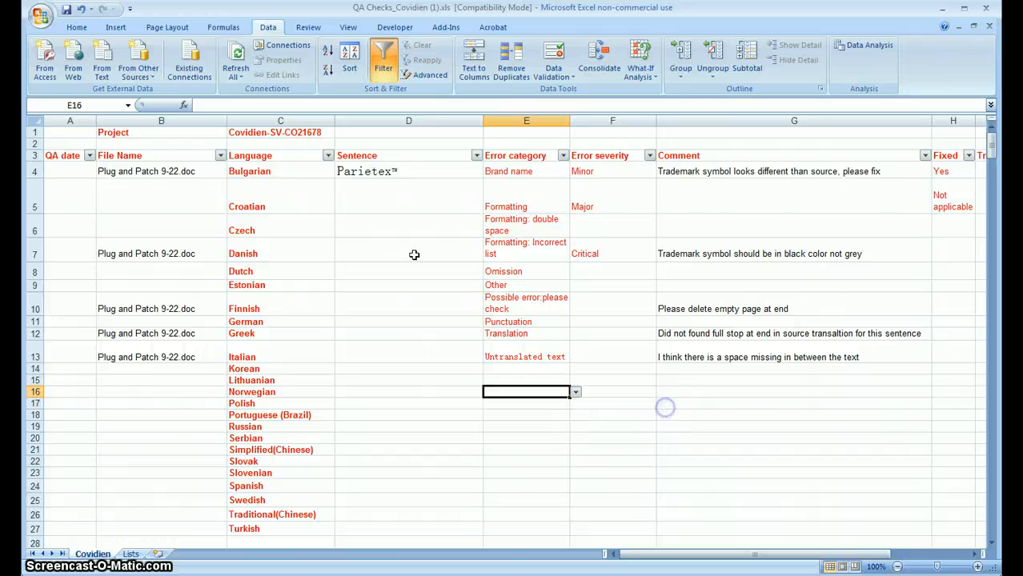
# Step: Apply list data validation to the Language cells C4:C27 with the Languages named range as its source, and select cell C10
pyautogui.moveTo(273, 169); pyautogui.dragTo(296, 530)
pyautogui.rightClick(278, 327)
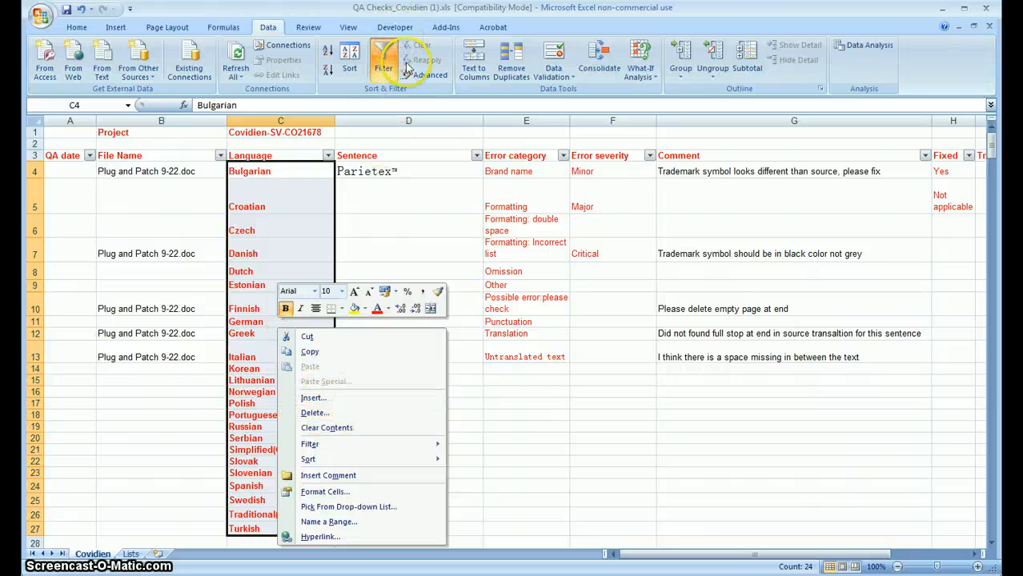
pyautogui.click(558, 73)
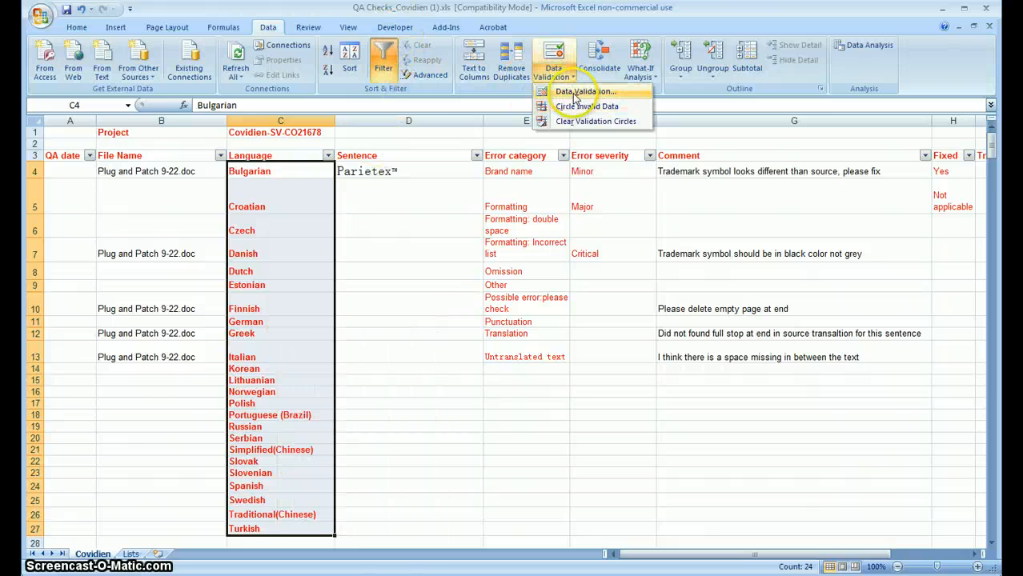
pyautogui.click(573, 94)
pyautogui.click(569, 323)
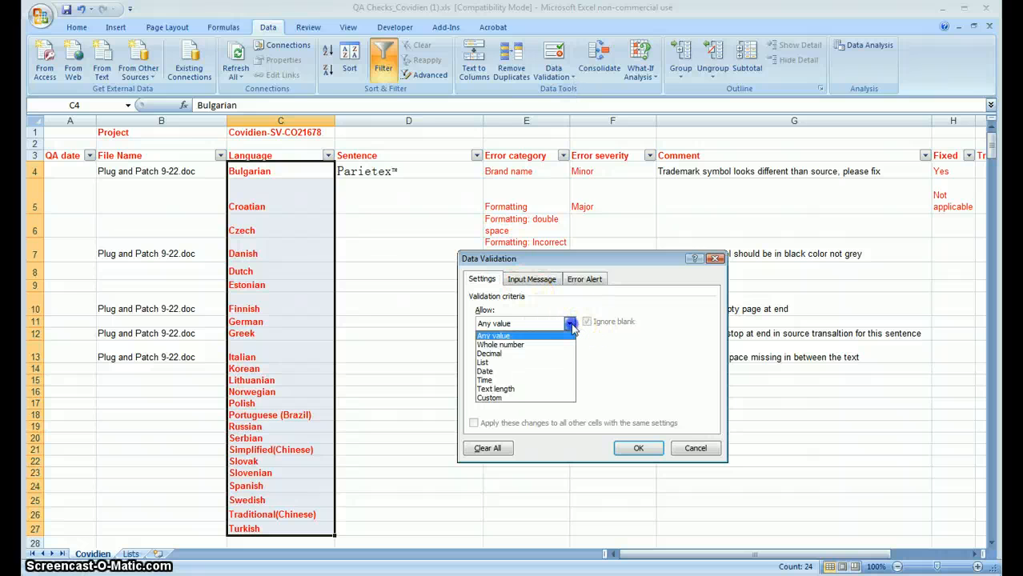
pyautogui.click(532, 365)
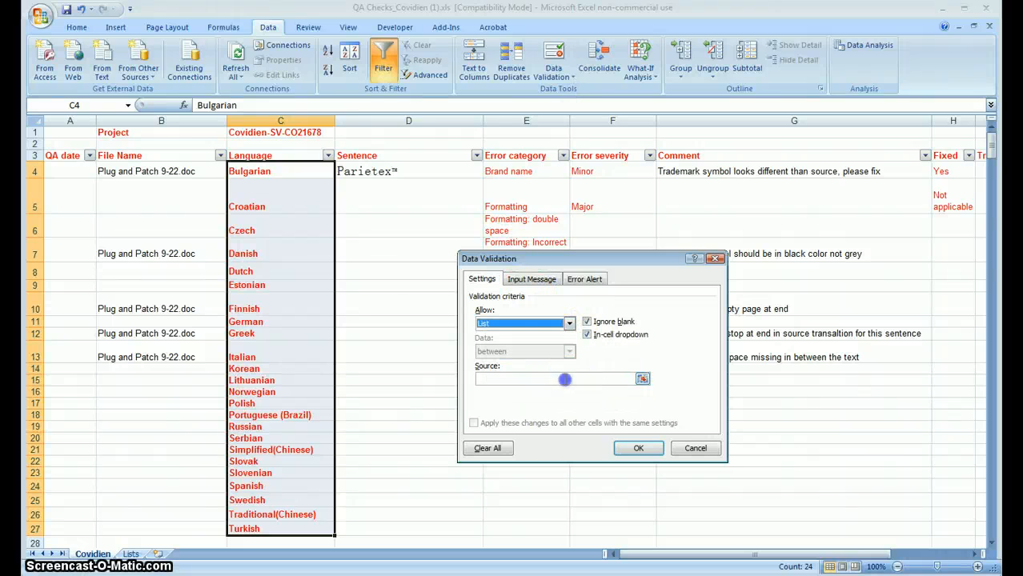
pyautogui.click(566, 378)
pyautogui.write('=Languages')
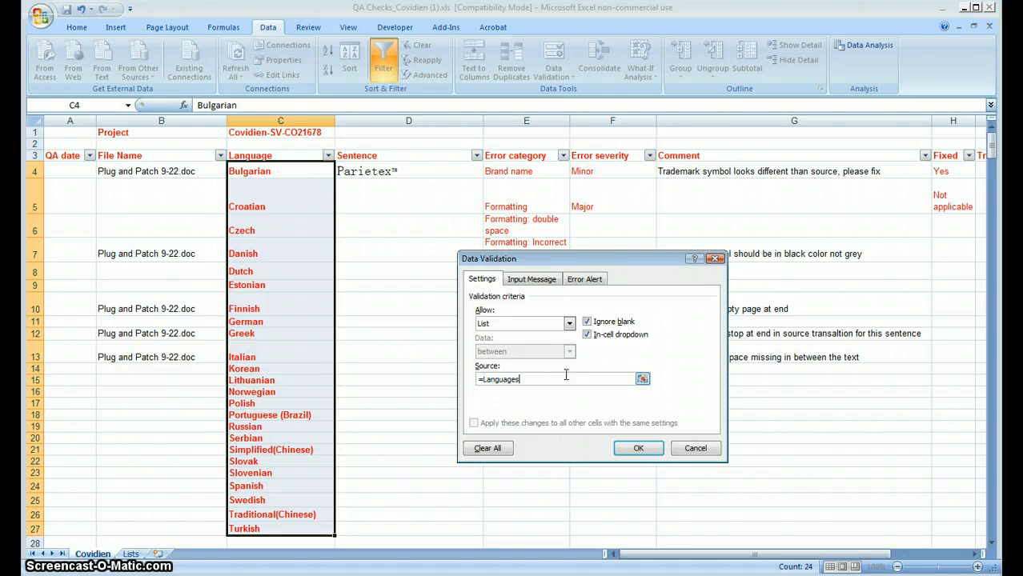
pyautogui.press('Return')
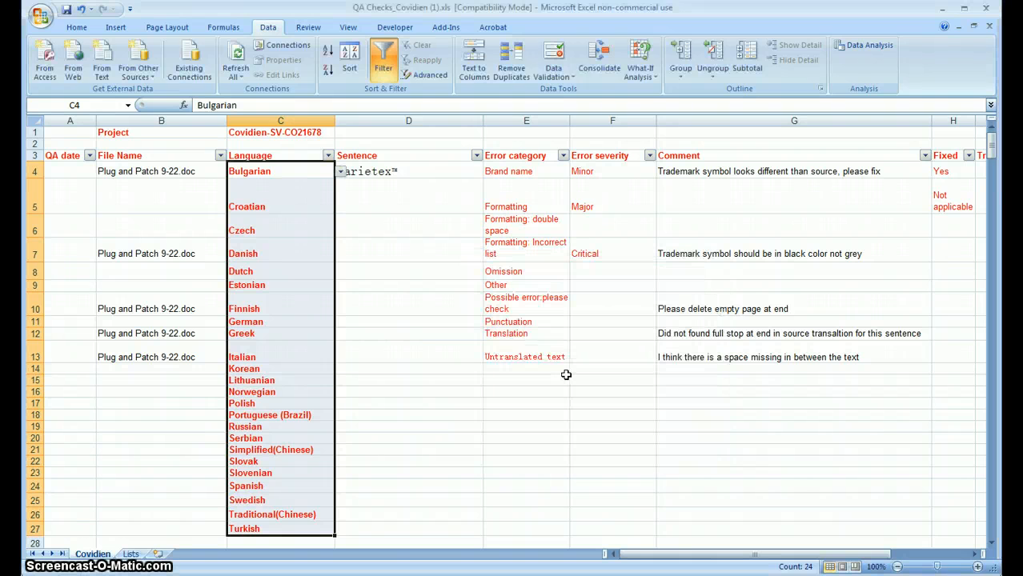
pyautogui.click(303, 313)
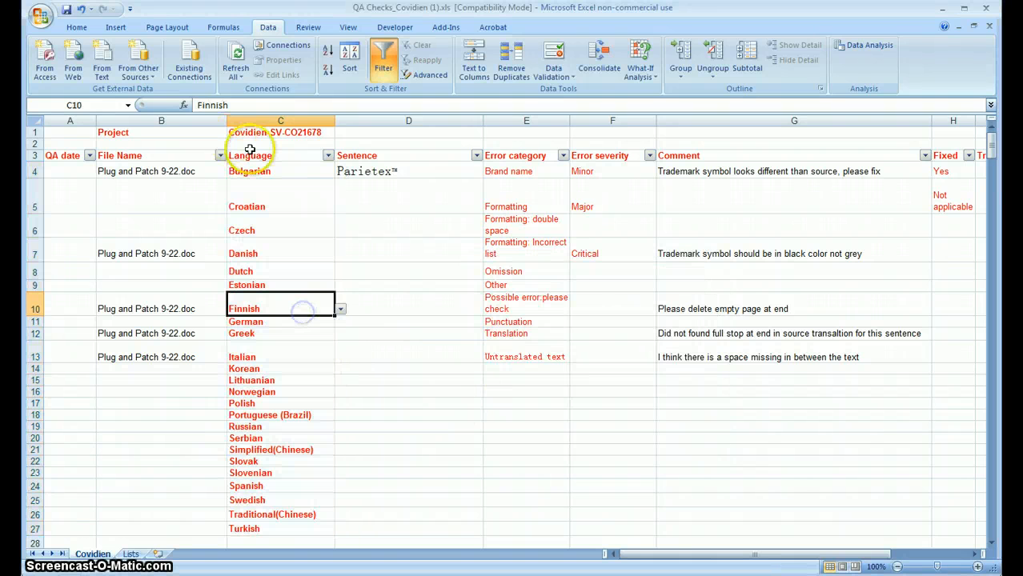